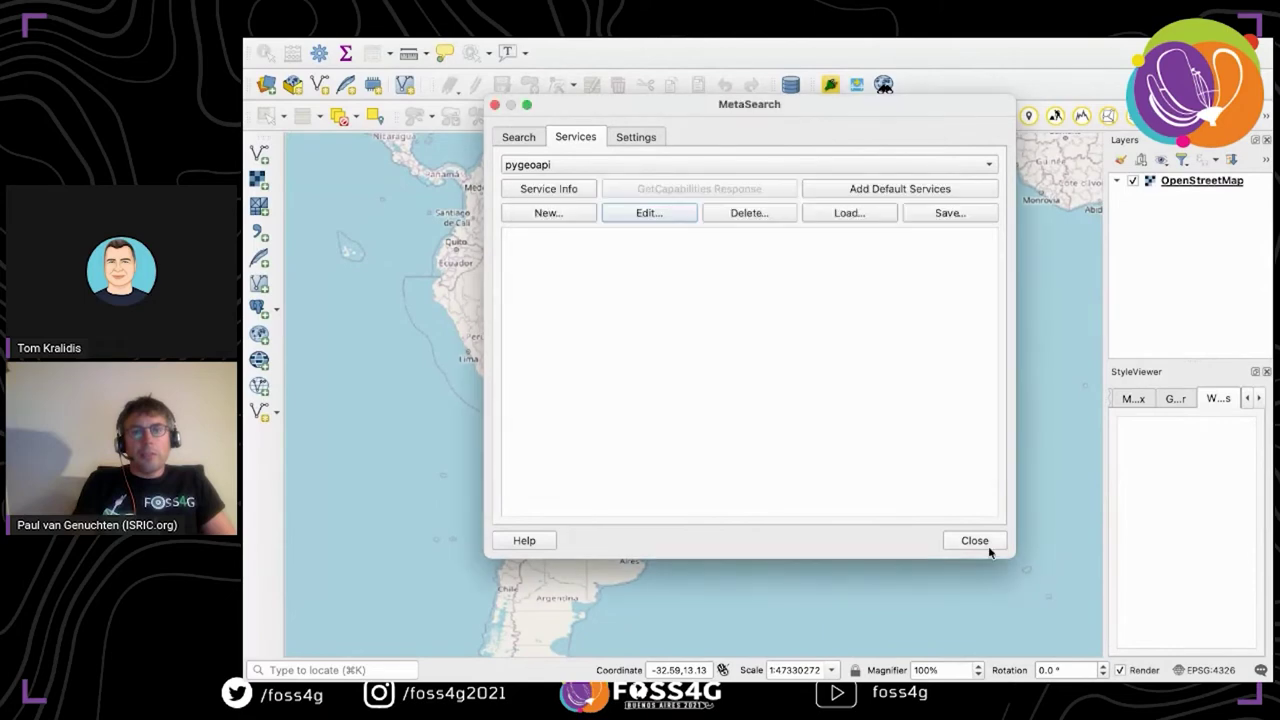
- Close the MetaSearch catalogue client and reopen it
{"action": "left_click", "coordinate": [978, 541]}
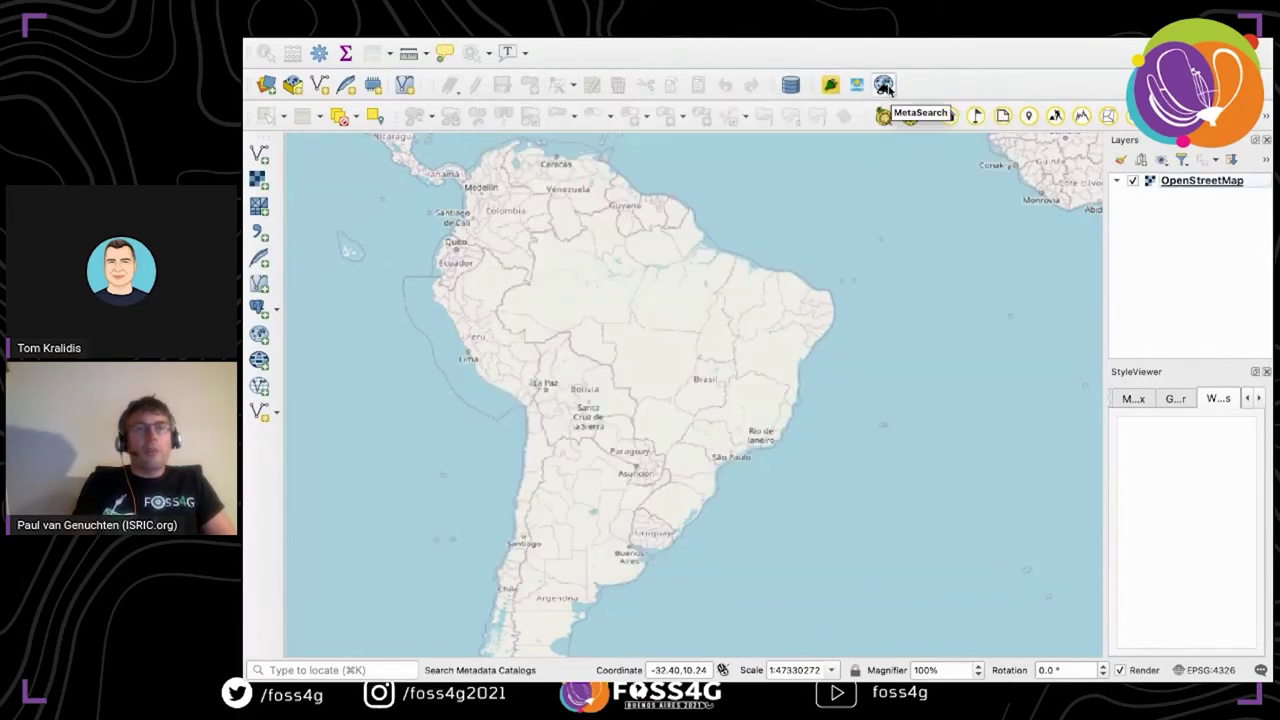
{"action": "mouse_move", "coordinate": [522, 42]}
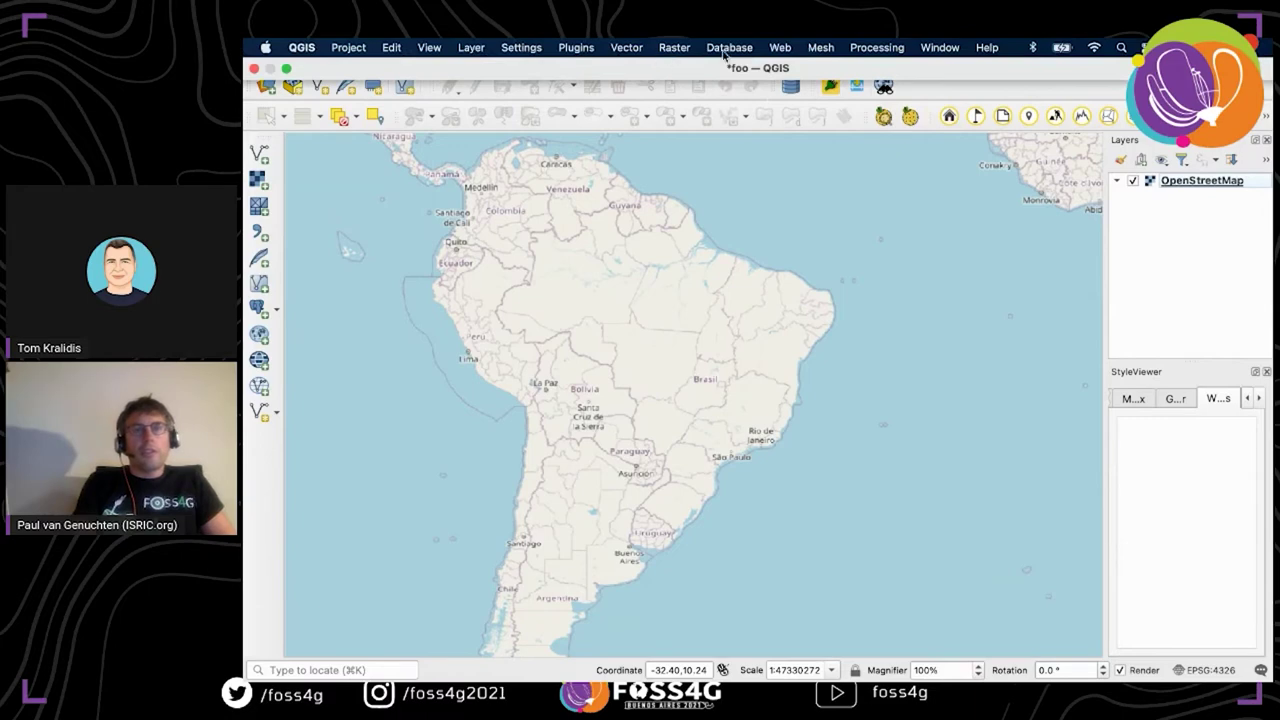
{"action": "left_click", "coordinate": [781, 48]}
{"action": "mouse_move", "coordinate": [793, 79]}
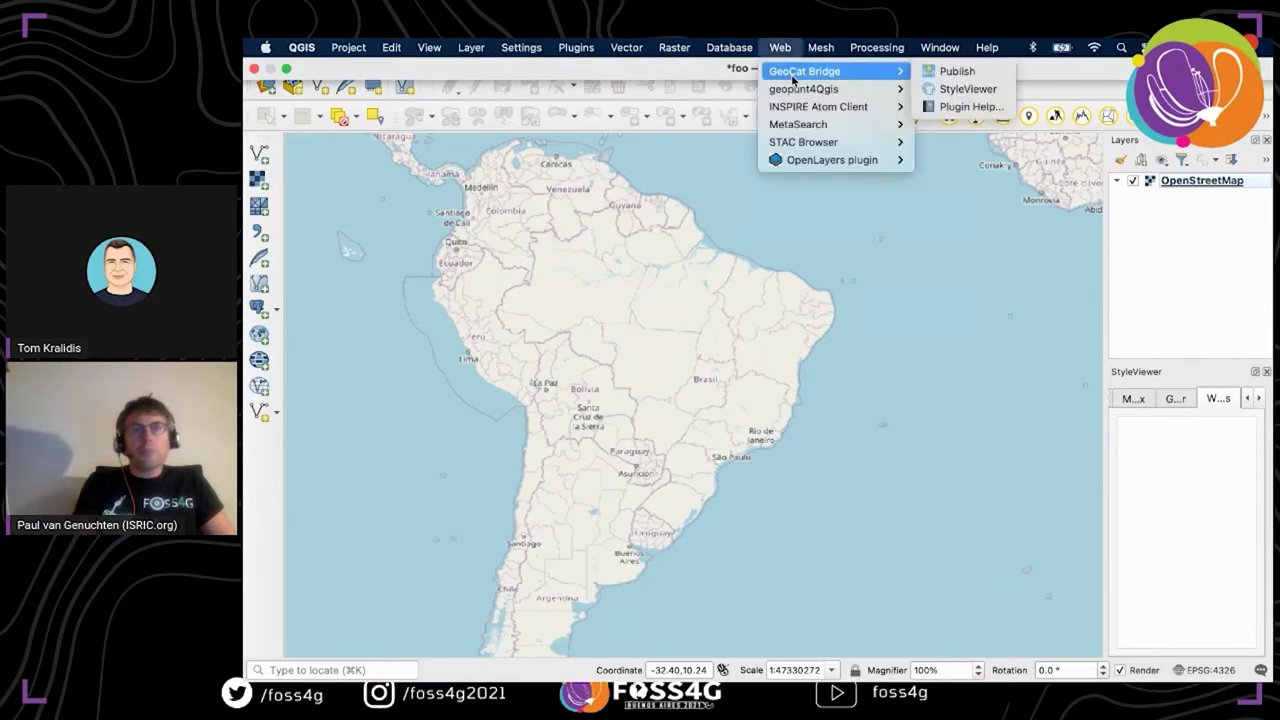
{"action": "mouse_move", "coordinate": [805, 124]}
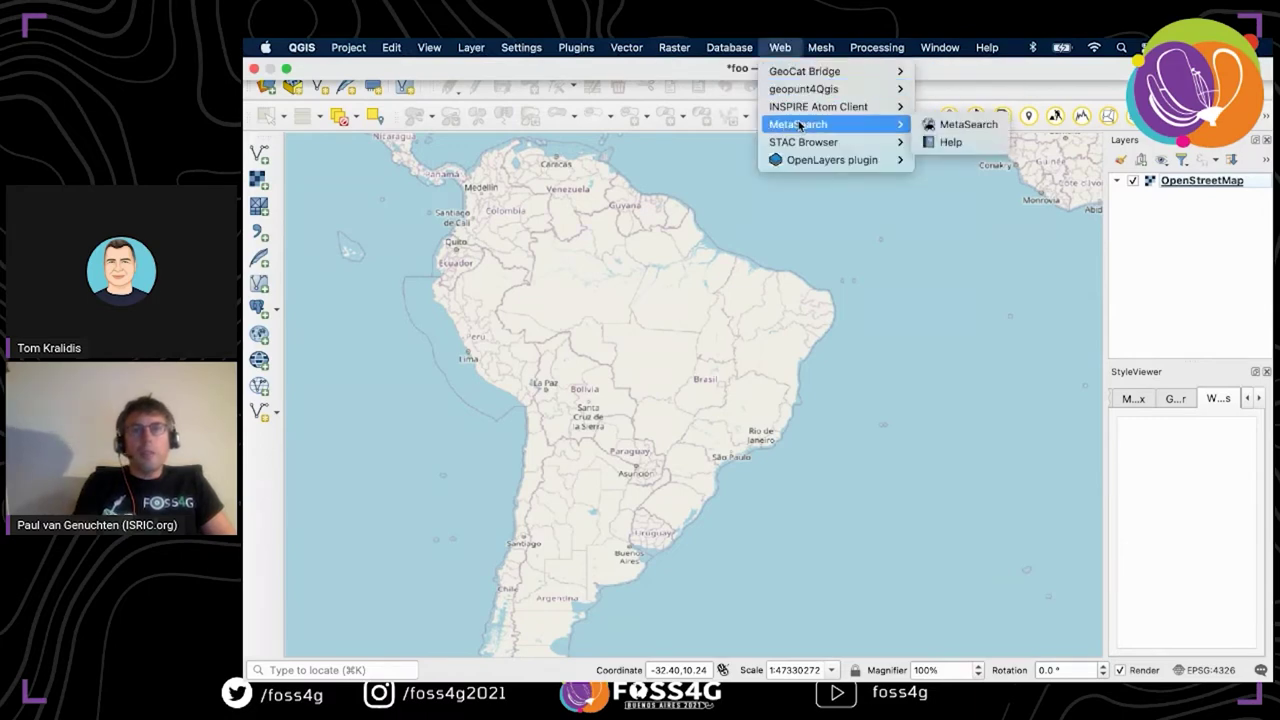
{"action": "left_click", "coordinate": [968, 126]}
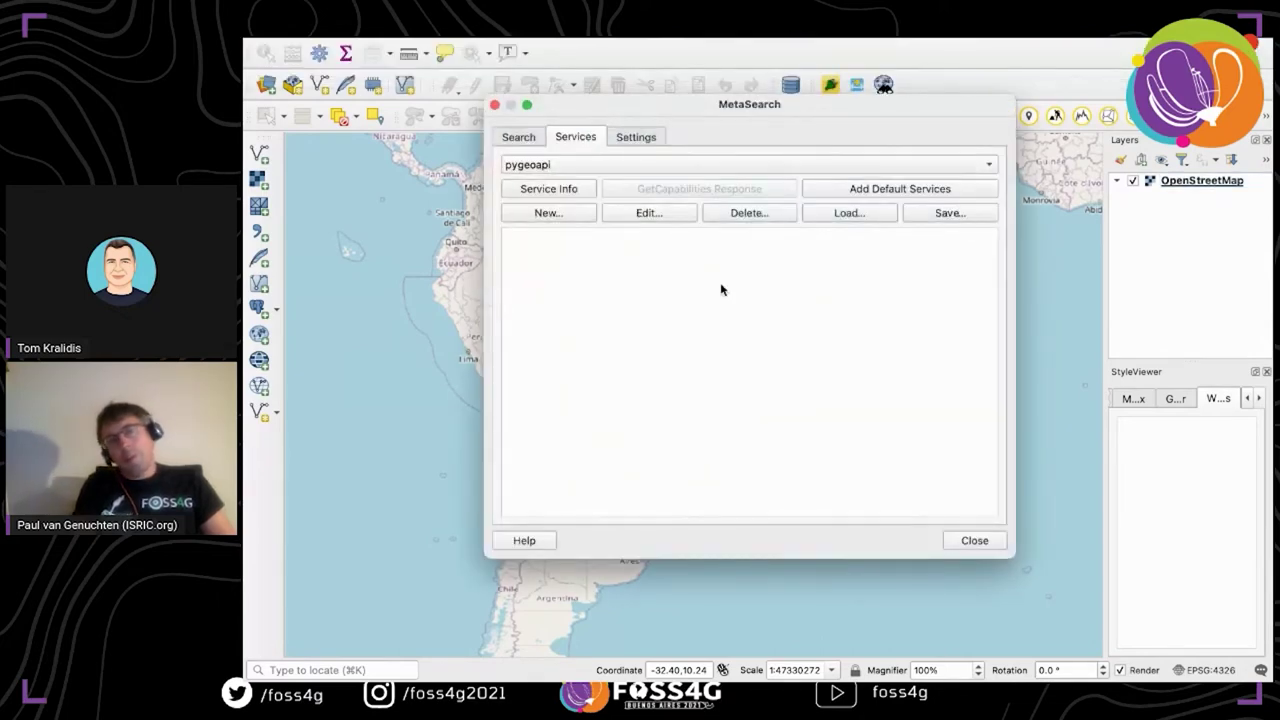
- Look over the available catalogue services and inspect the pygeoapi service's connection URL
{"action": "left_click", "coordinate": [594, 165]}
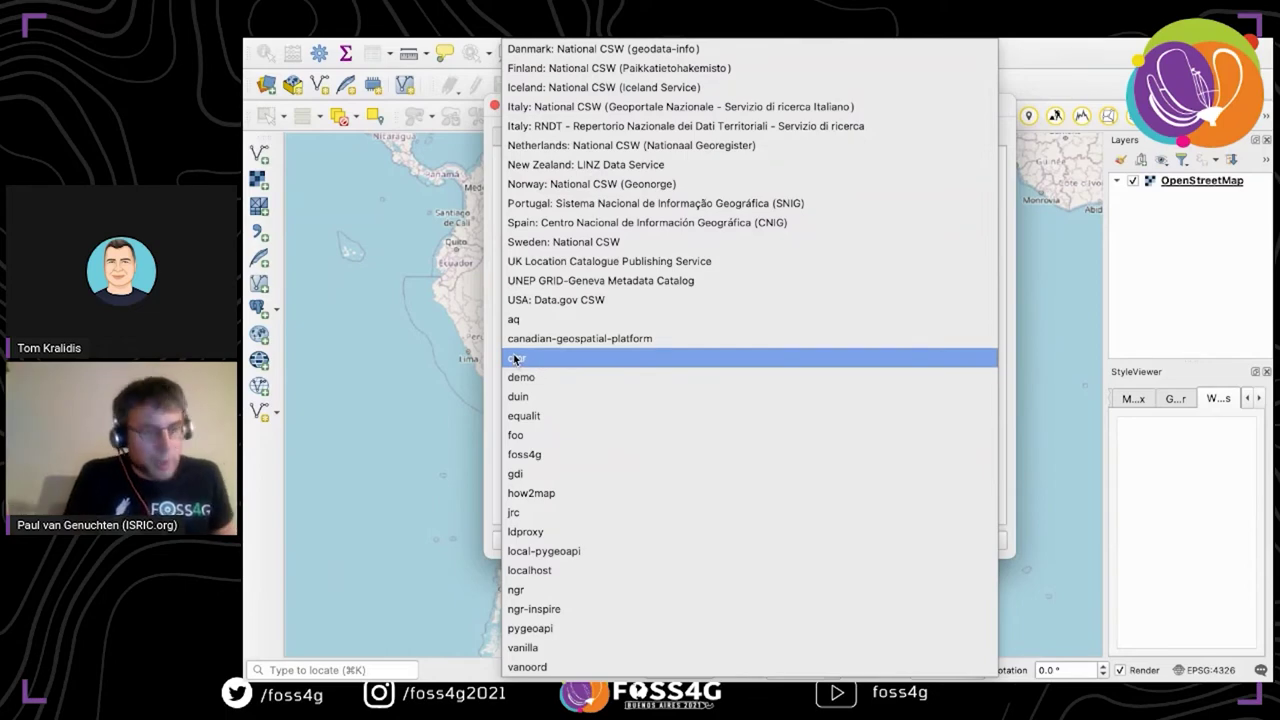
{"action": "key", "text": "Escape"}
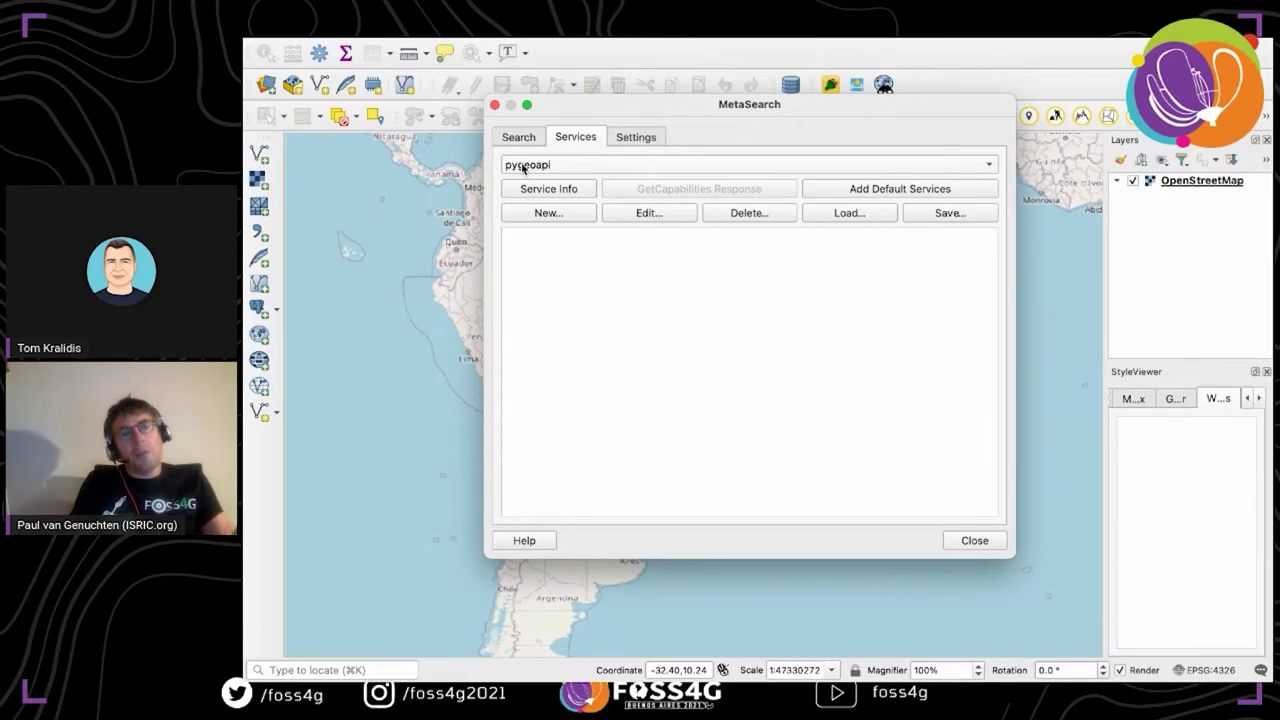
{"action": "left_click", "coordinate": [632, 222]}
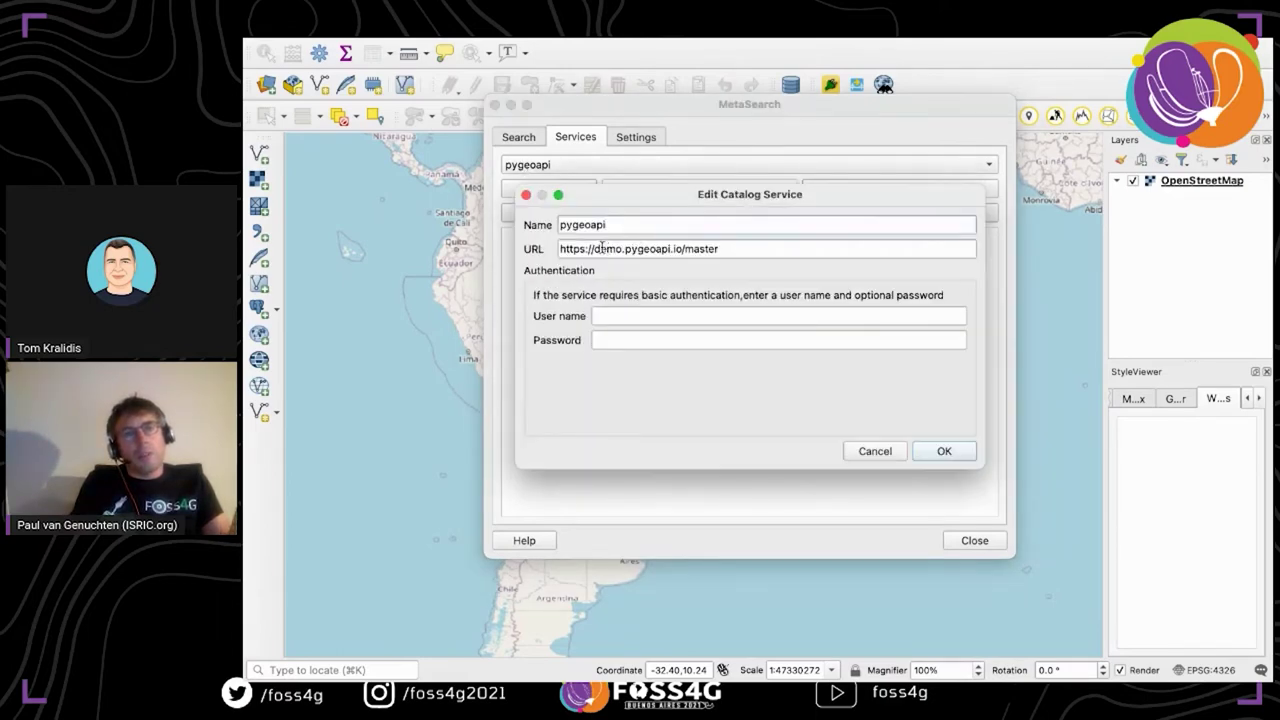
{"action": "left_click_drag", "start_coordinate": [601, 247], "coordinate": [700, 252]}
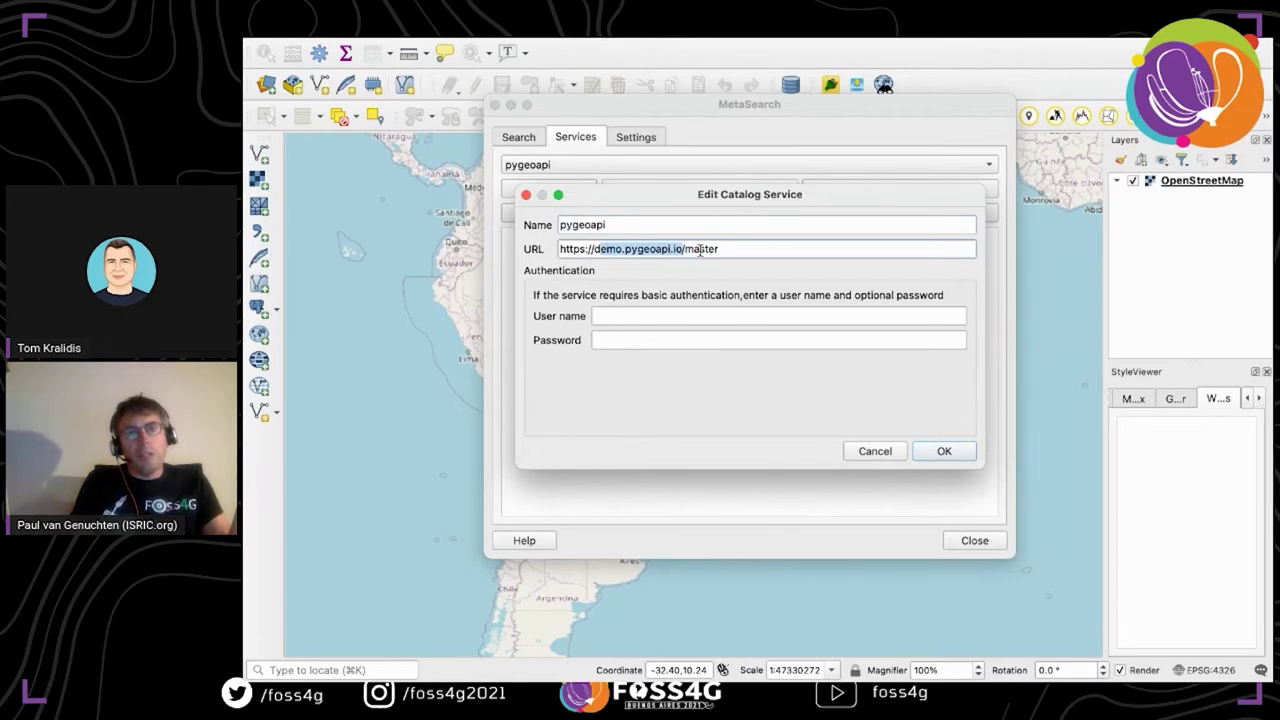
{"action": "left_click", "coordinate": [700, 251]}
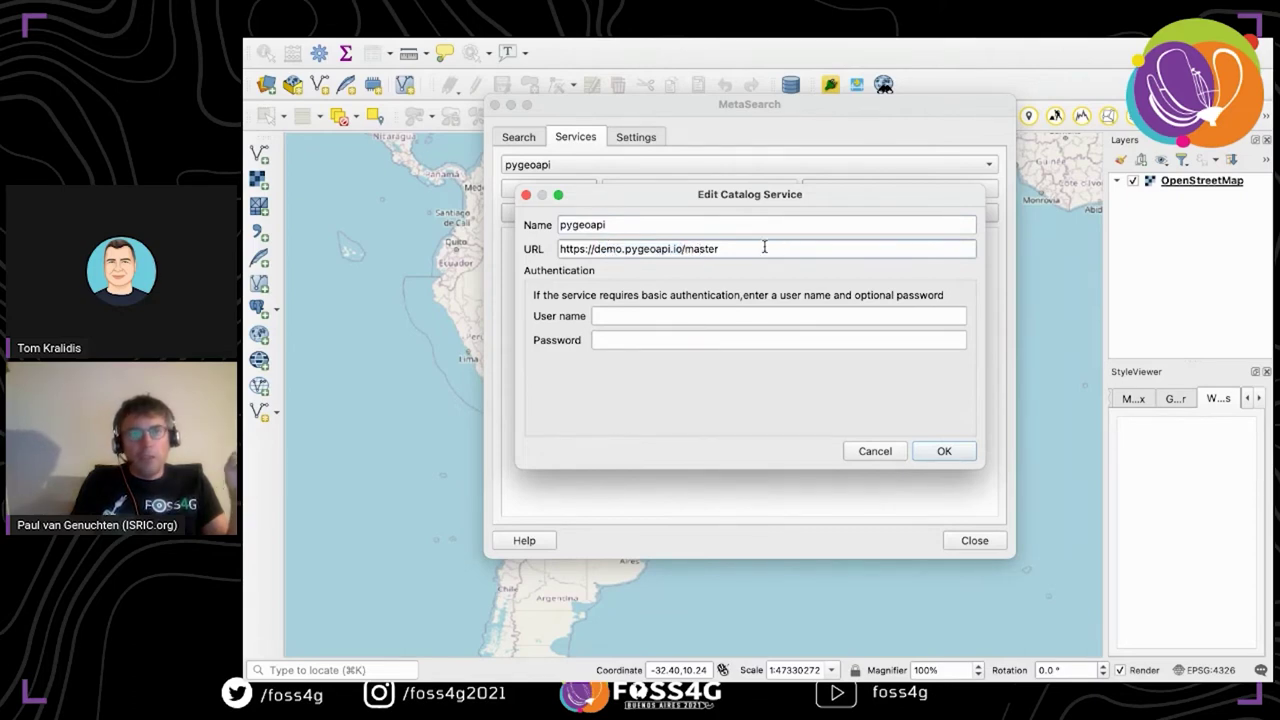
{"action": "key", "text": "super+a"}
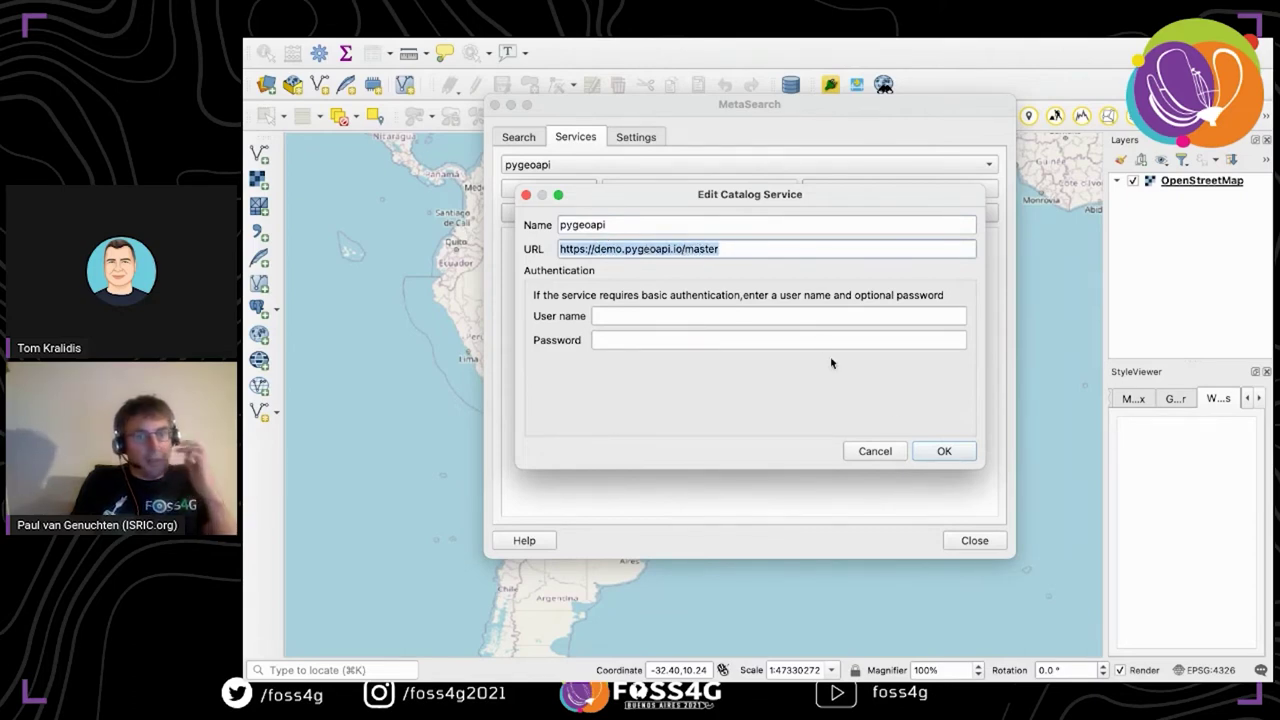
{"action": "left_click", "coordinate": [924, 453]}
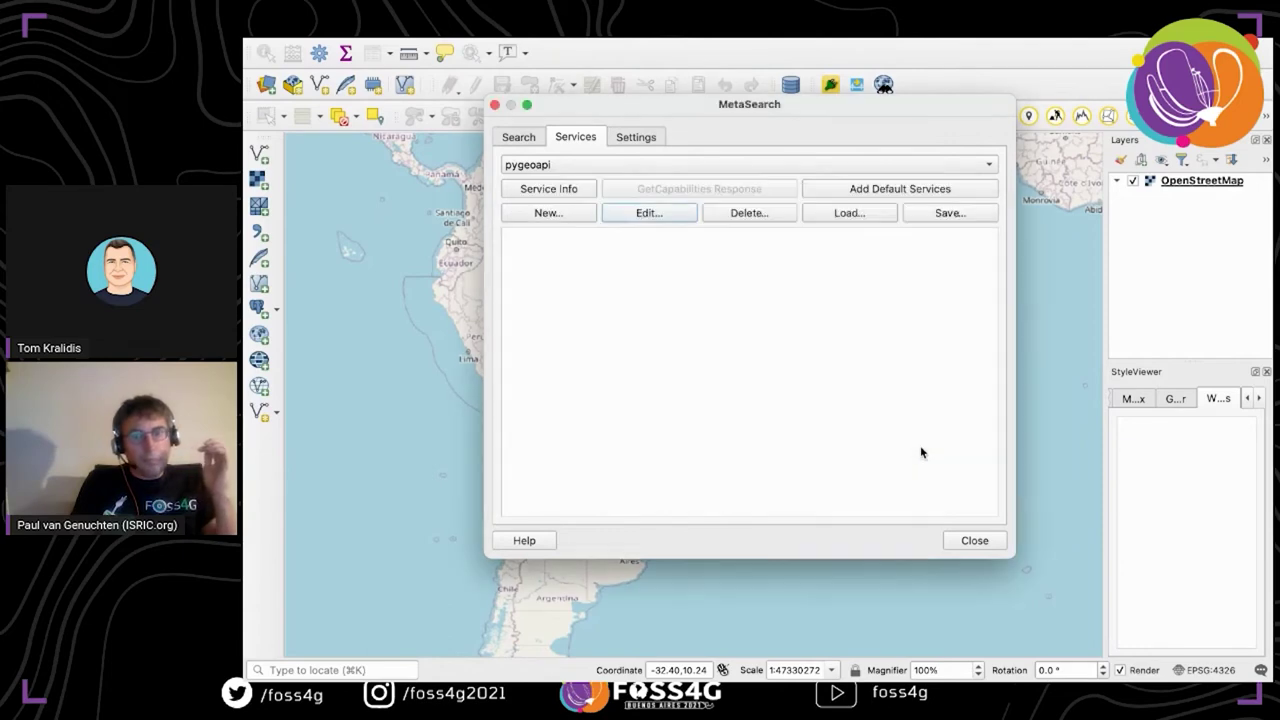
- Search the pygeoapi catalogue for records with the keyword "wms" and shift the MetaSearch window off the map centre
{"action": "left_click", "coordinate": [520, 138]}
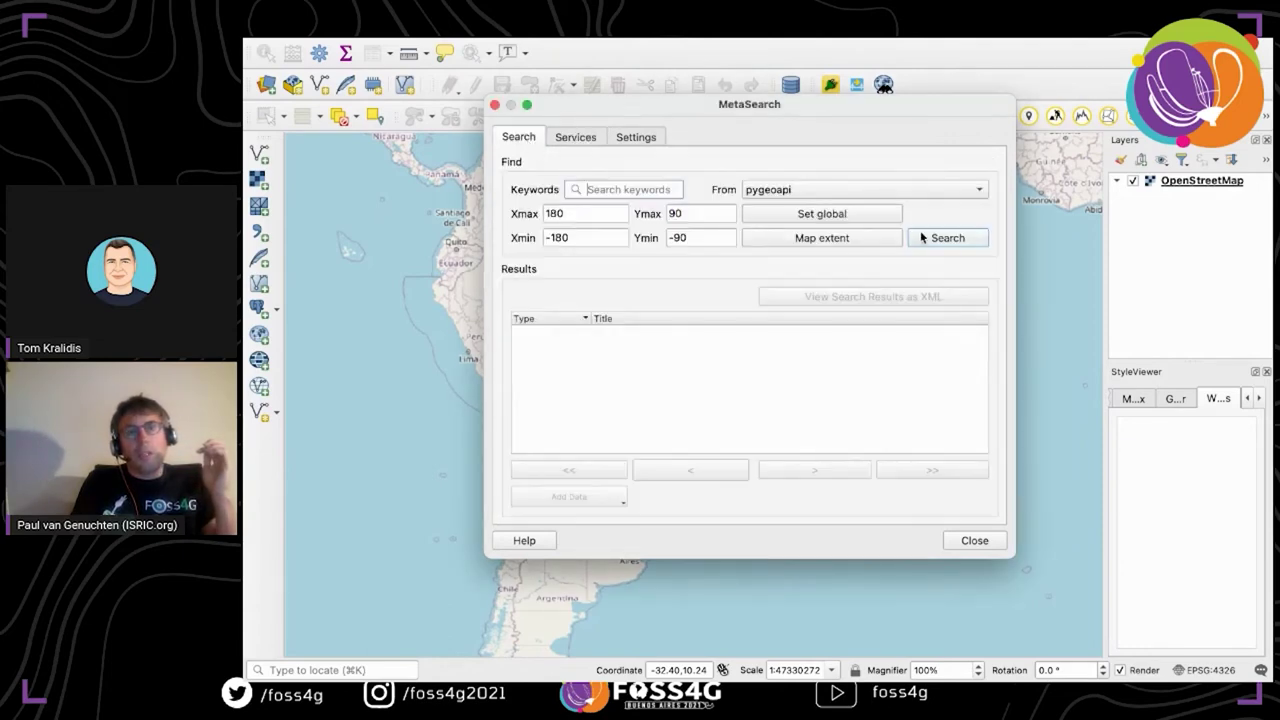
{"action": "left_click", "coordinate": [600, 190]}
{"action": "type", "text": "w"}
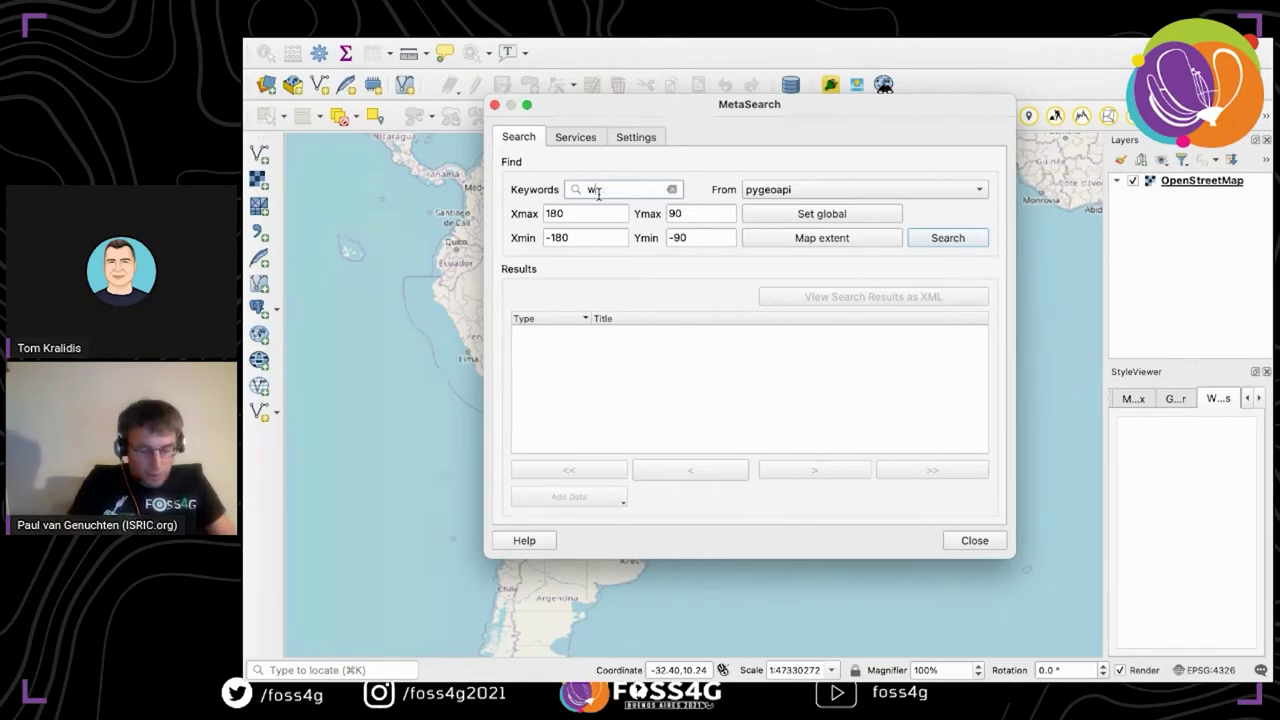
{"action": "type", "text": "ms"}
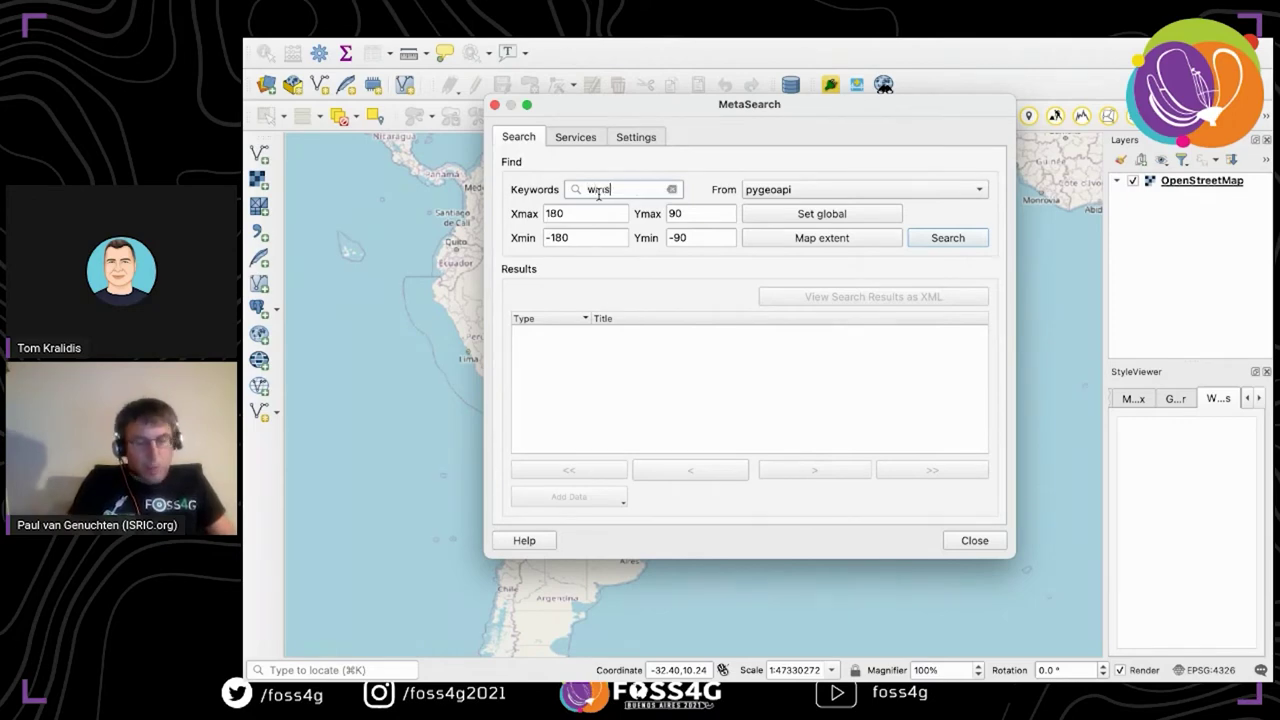
{"action": "left_click", "coordinate": [931, 244]}
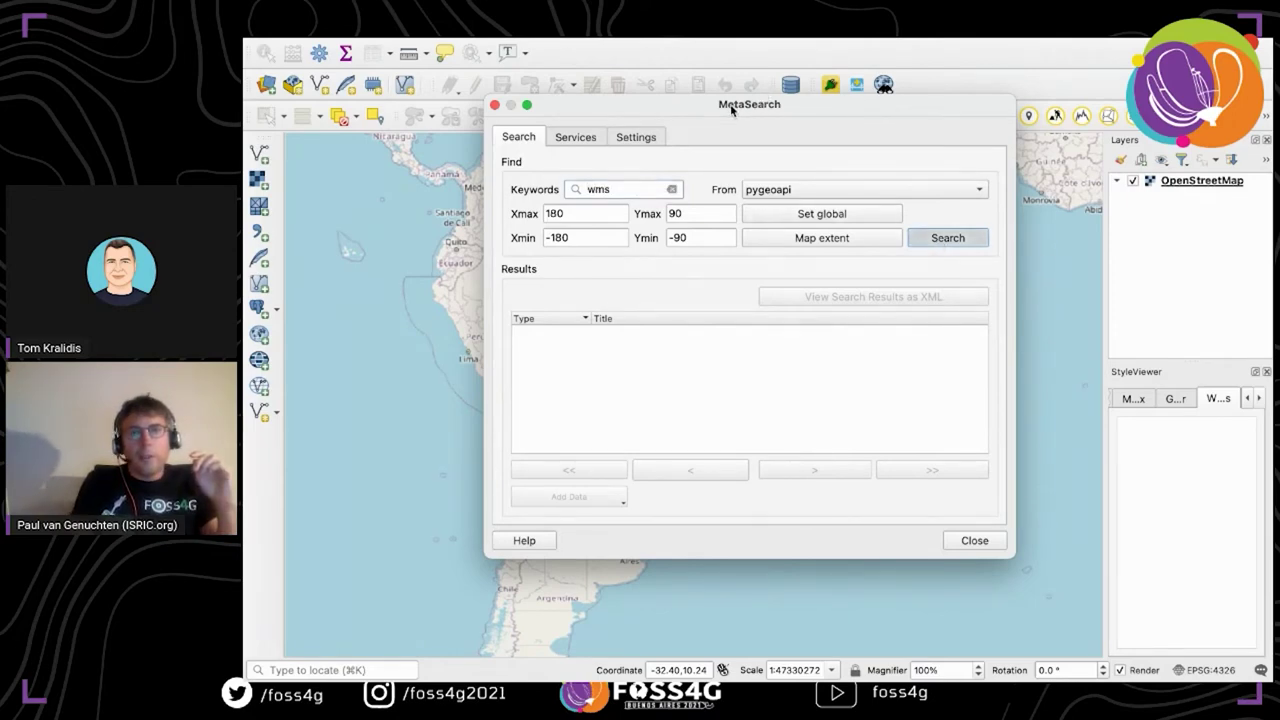
{"action": "left_click_drag", "start_coordinate": [731, 110], "coordinate": [1002, 119]}
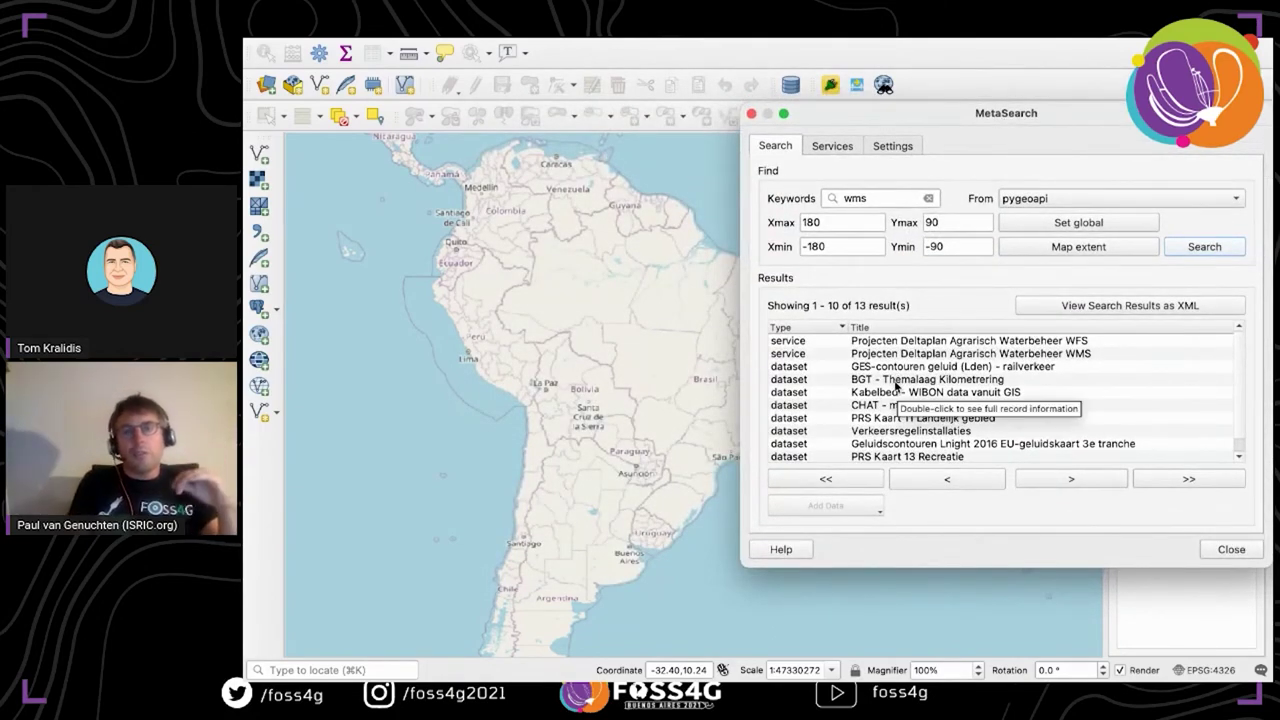
- Select the BGT - Themalaag Kilometrering record and bring Europe into view on the map beside MetaSearch
{"action": "left_click", "coordinate": [896, 386]}
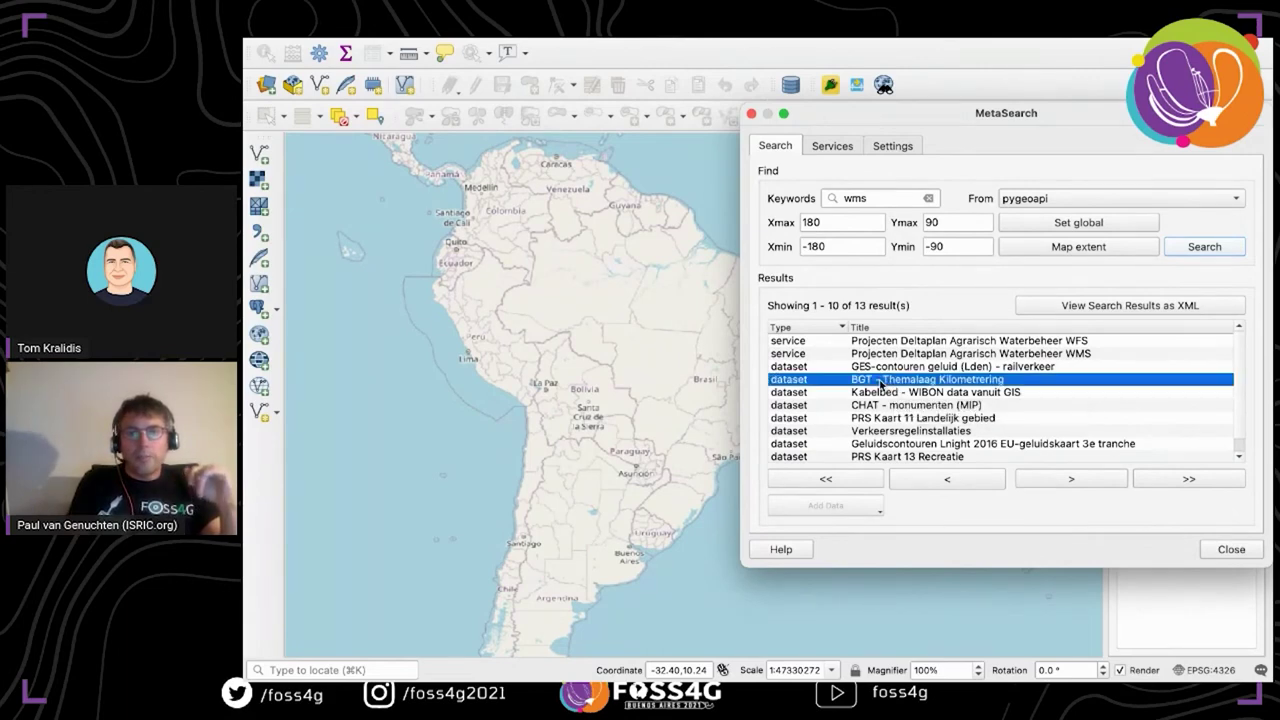
{"action": "left_click_drag", "start_coordinate": [1037, 118], "coordinate": [554, 210]}
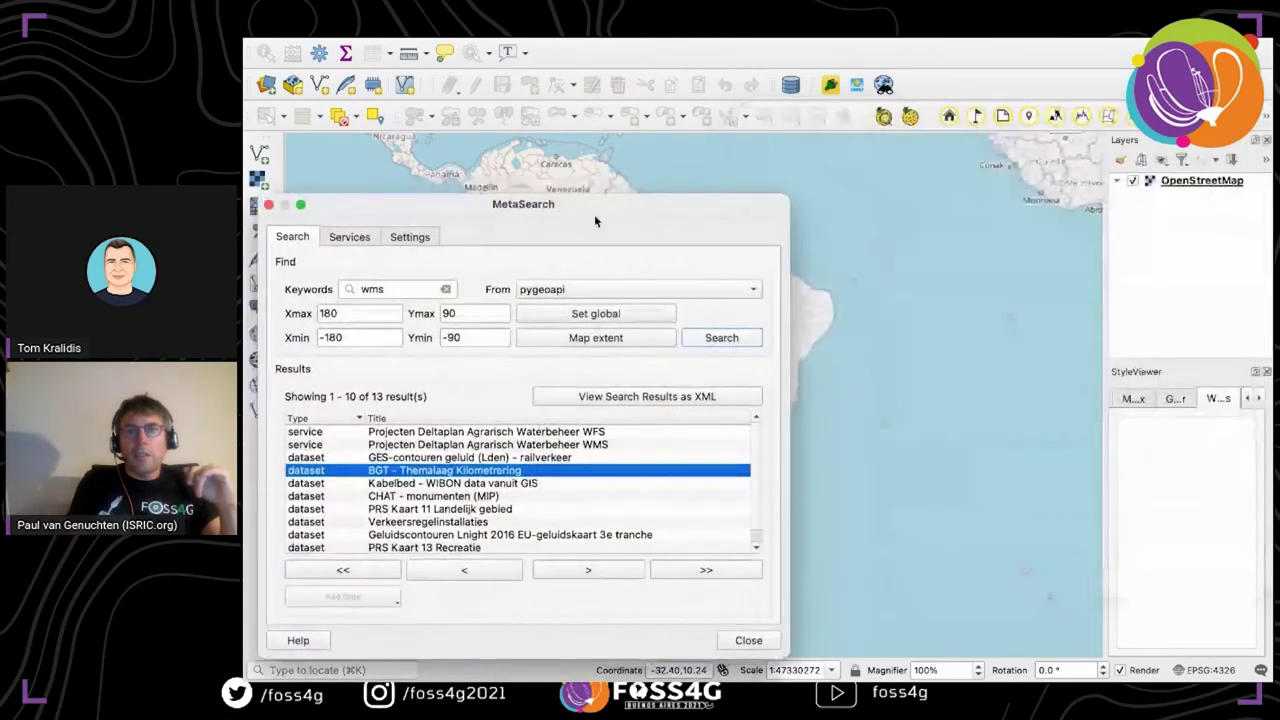
{"action": "left_click", "coordinate": [268, 204]}
{"action": "left_click_drag", "start_coordinate": [927, 218], "coordinate": [829, 438]}
{"action": "scroll", "coordinate": [840, 437], "scroll_direction": "up", "scroll_amount": 2}
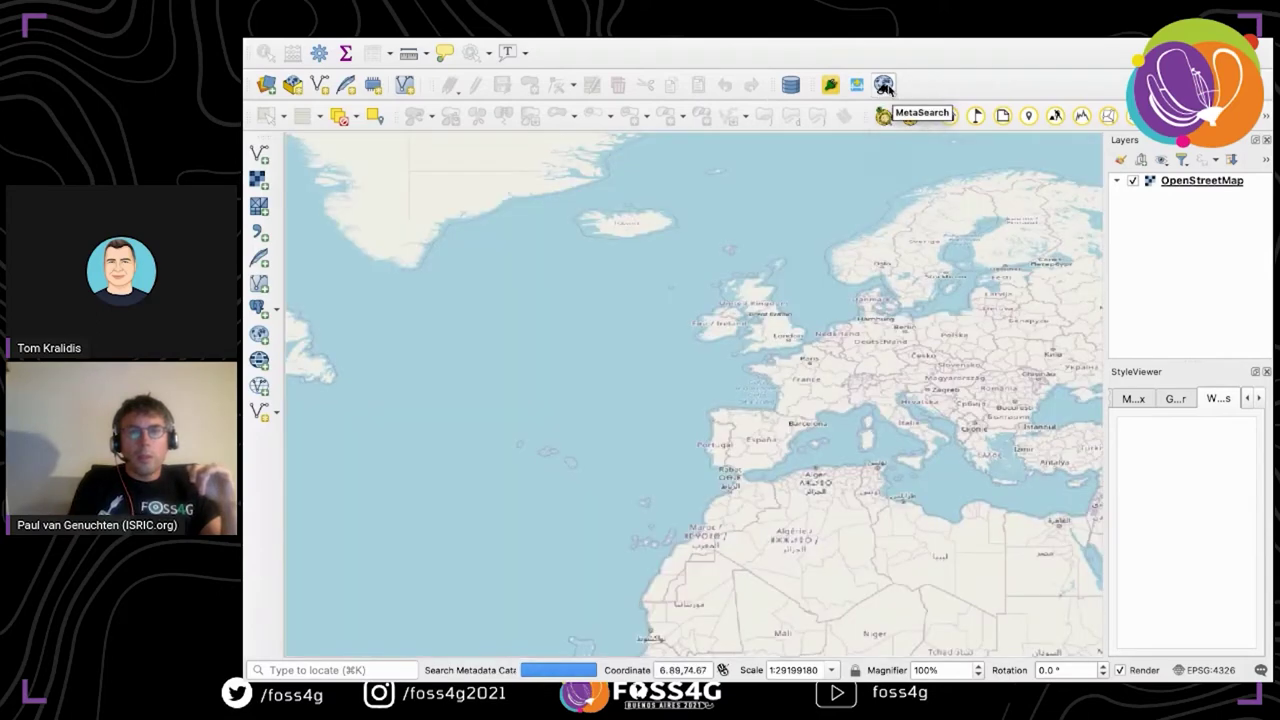
{"action": "left_click", "coordinate": [885, 86]}
{"action": "left_click_drag", "start_coordinate": [751, 108], "coordinate": [508, 109]}
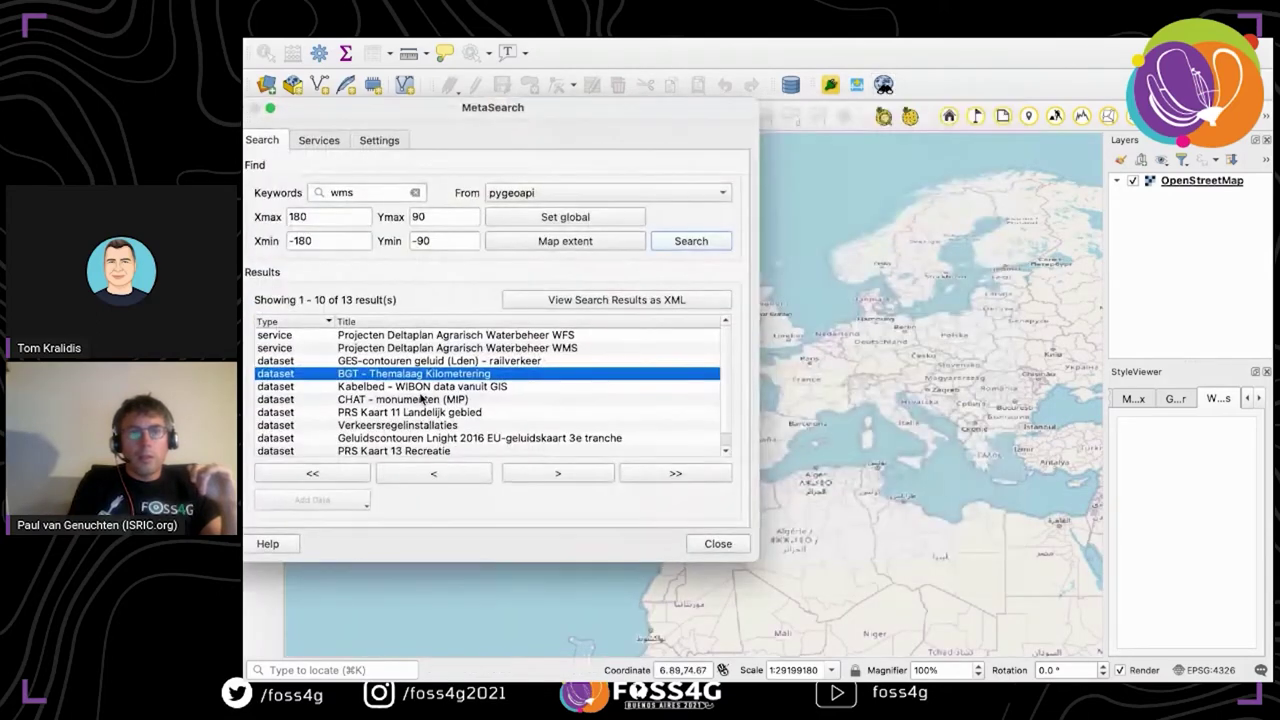
- Select several other result records in turn, from the Deltaplan services to CHAT - monumenten (MIP), to check their footprints on the map
{"action": "left_click", "coordinate": [437, 361]}
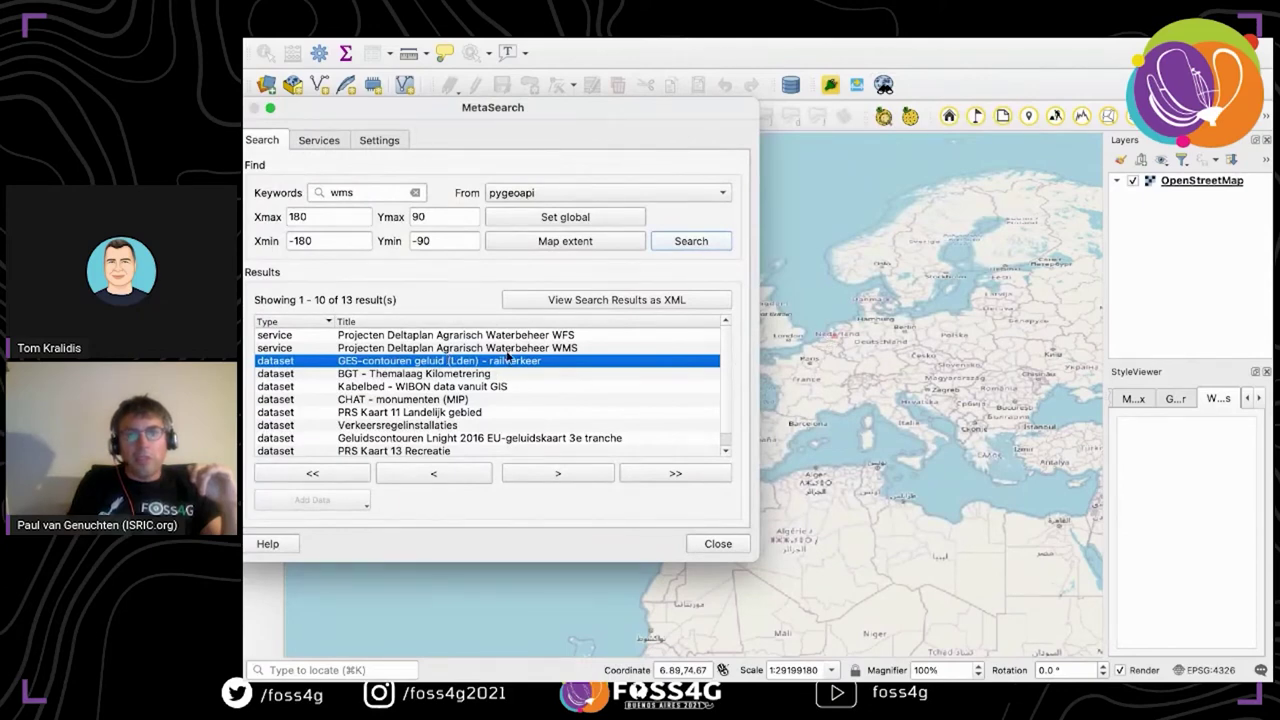
{"action": "key", "text": "Up"}
{"action": "key", "text": "Up"}
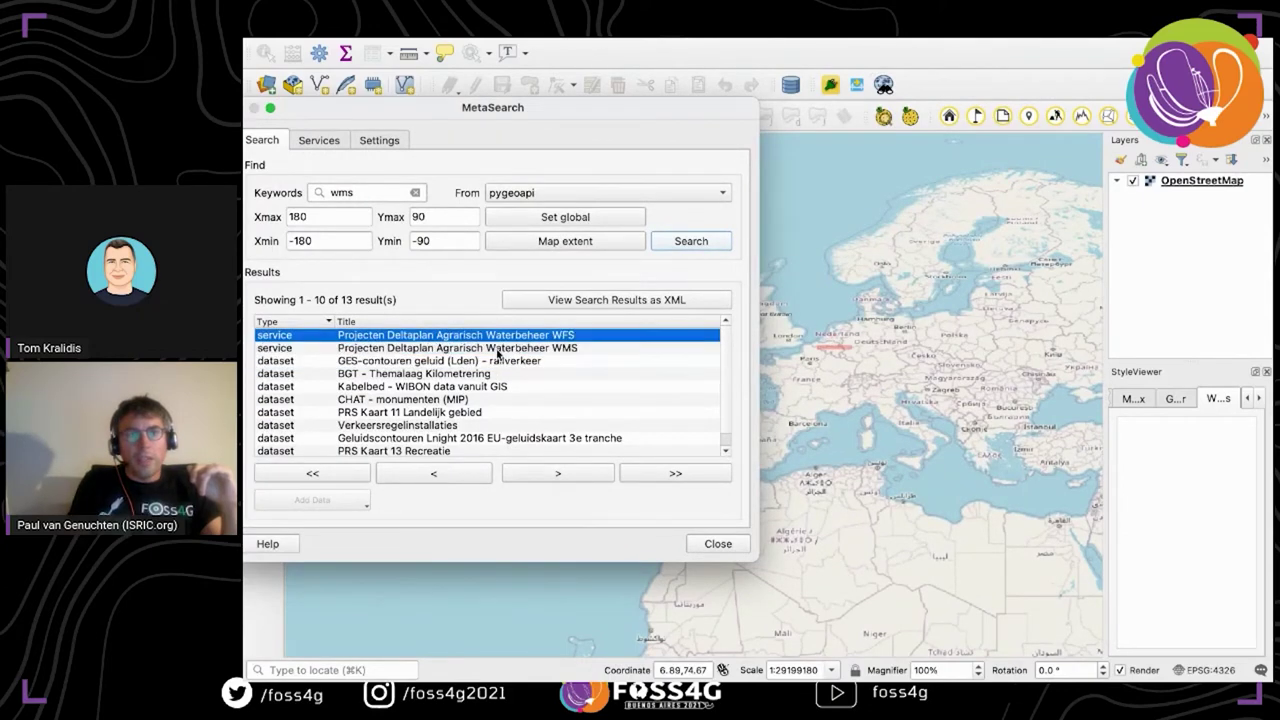
{"action": "left_click", "coordinate": [470, 375]}
{"action": "left_click", "coordinate": [467, 387]}
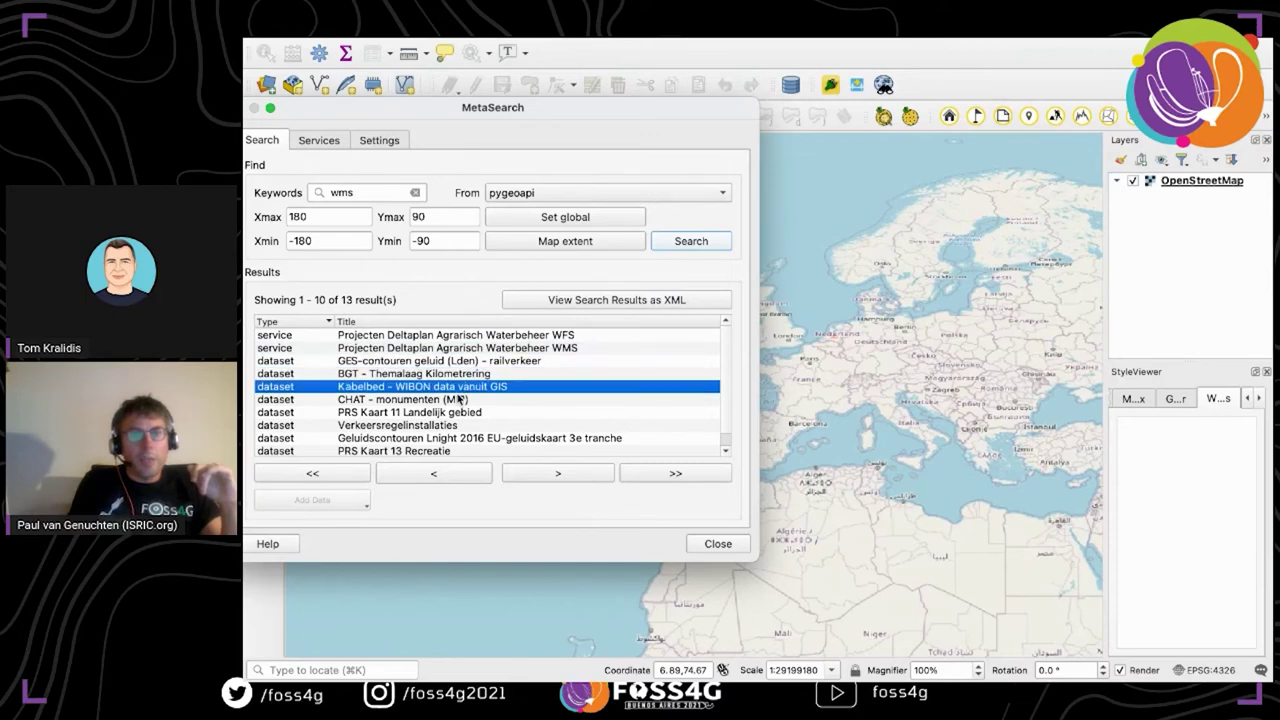
{"action": "left_click", "coordinate": [457, 399]}
- View the full metadata of the PRS Kaart 11 Landelijk gebied record in an enlarged window and close it
{"action": "left_click", "coordinate": [444, 412]}
{"action": "double_click", "coordinate": [444, 412]}
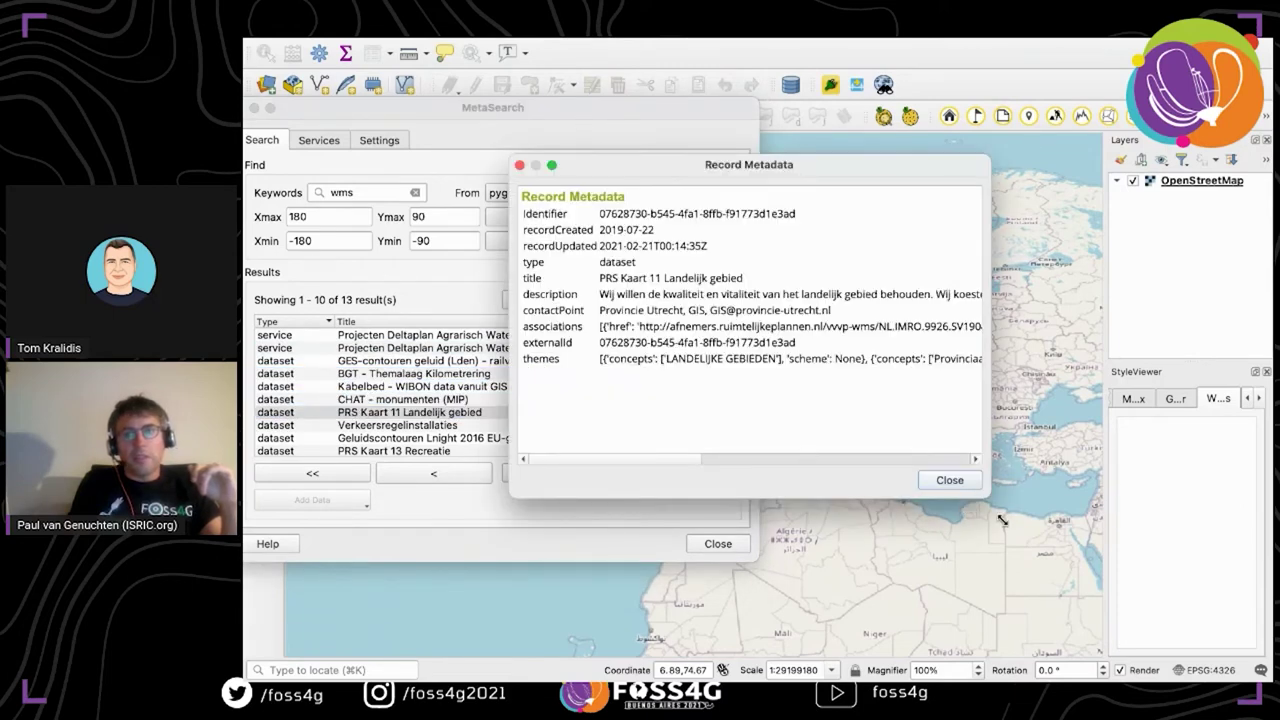
{"action": "left_click_drag", "start_coordinate": [1001, 519], "coordinate": [1010, 545]}
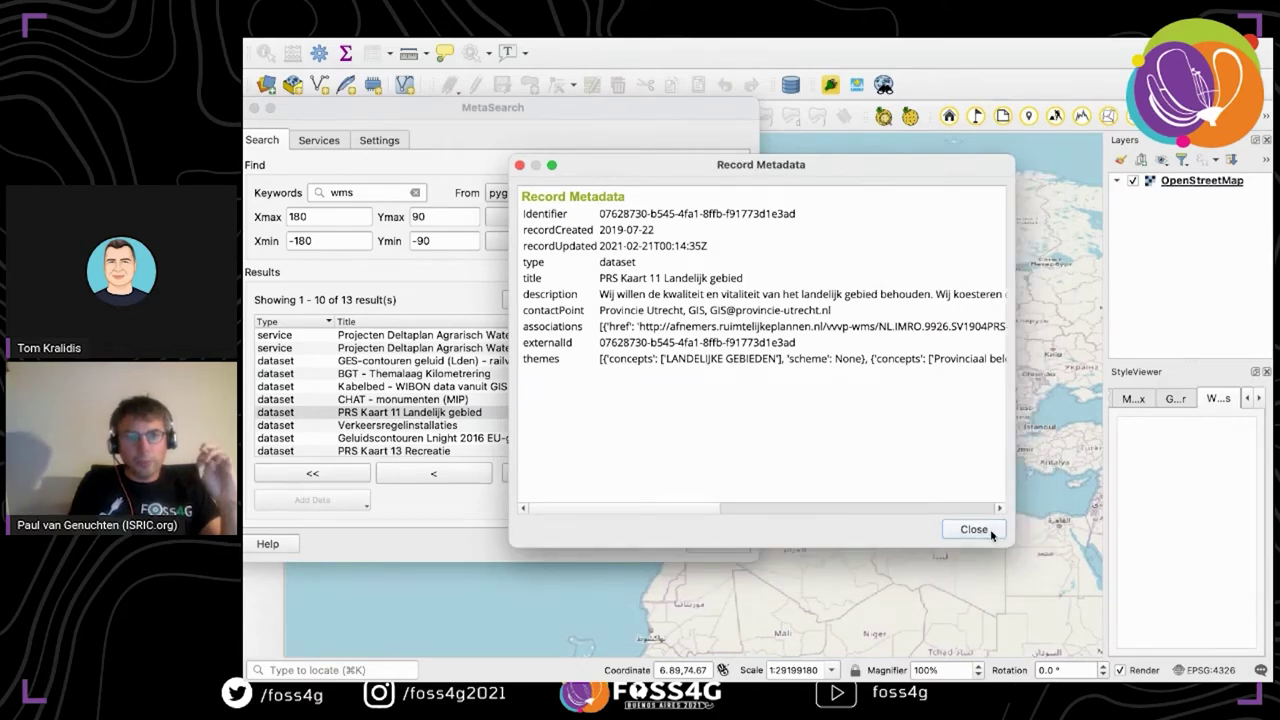
{"action": "left_click", "coordinate": [973, 530]}
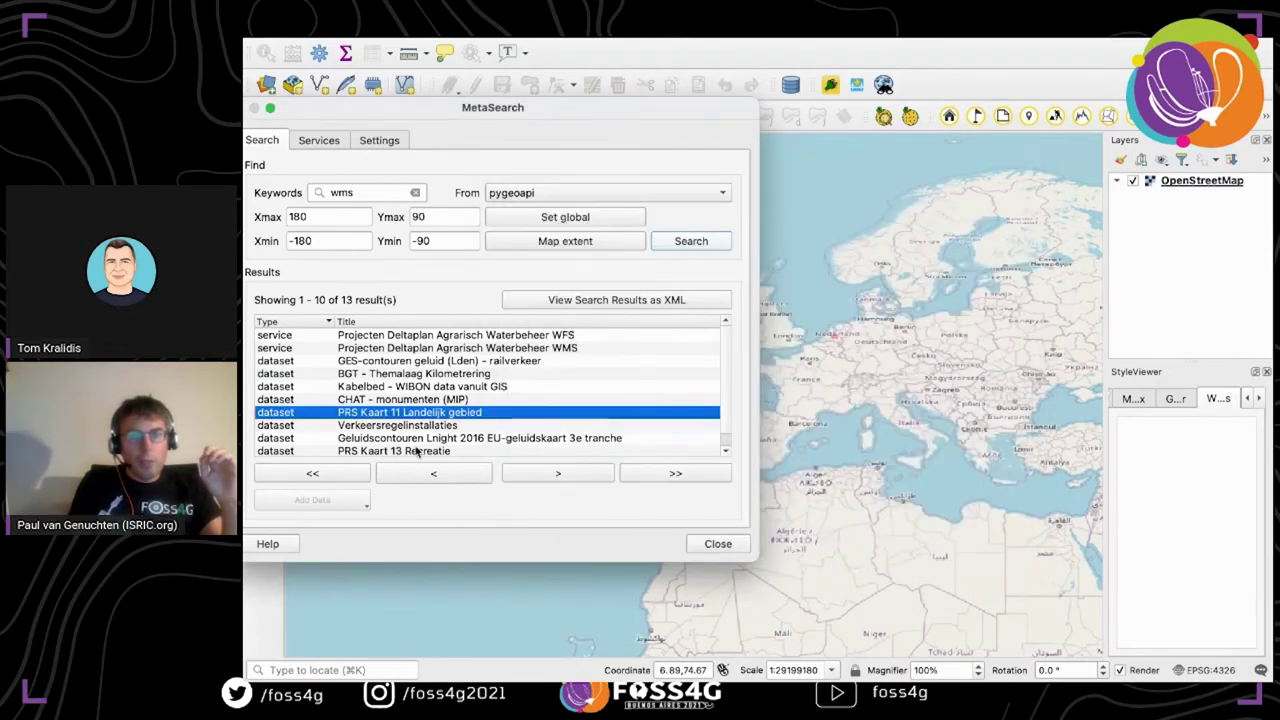
- Select the Geluidscontouren Lnight 2016 record and then the Projecten Deltaplan Agrarisch Waterbeheer WMS service record, repositioning the MetaSearch window
{"action": "left_click", "coordinate": [415, 440]}
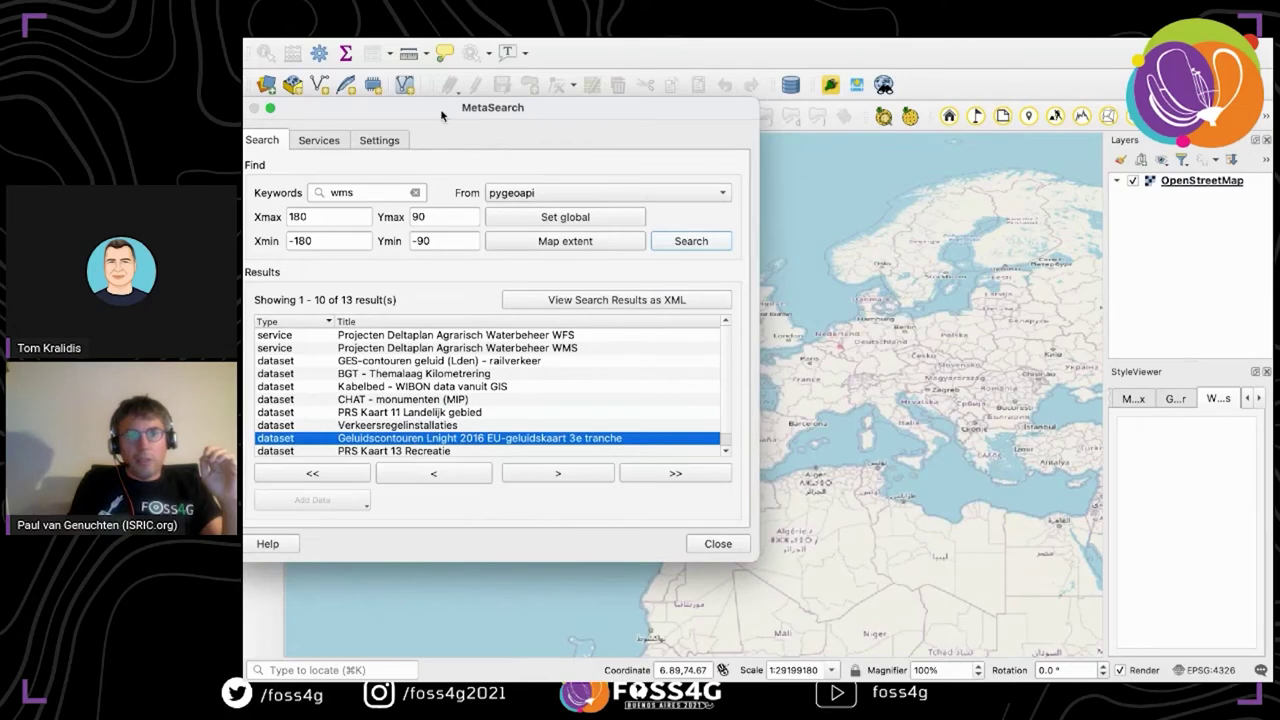
{"action": "left_click_drag", "start_coordinate": [441, 115], "coordinate": [621, 105]}
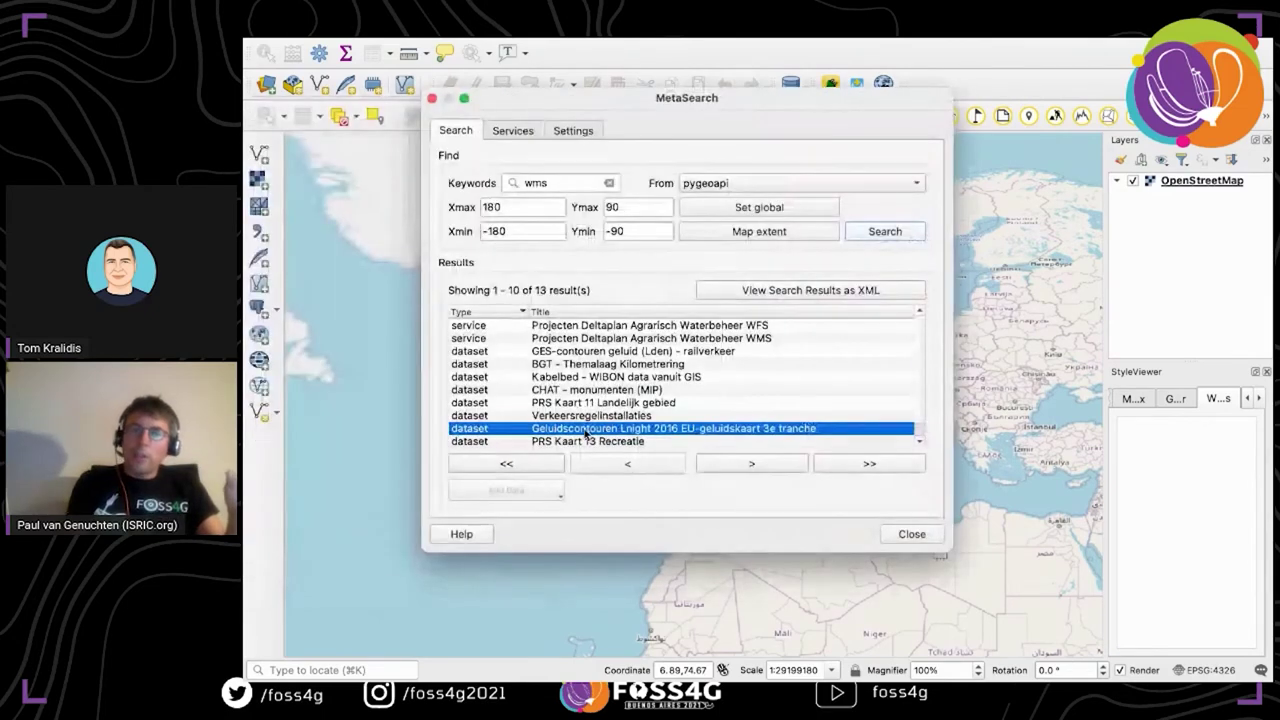
{"action": "left_click", "coordinate": [591, 339]}
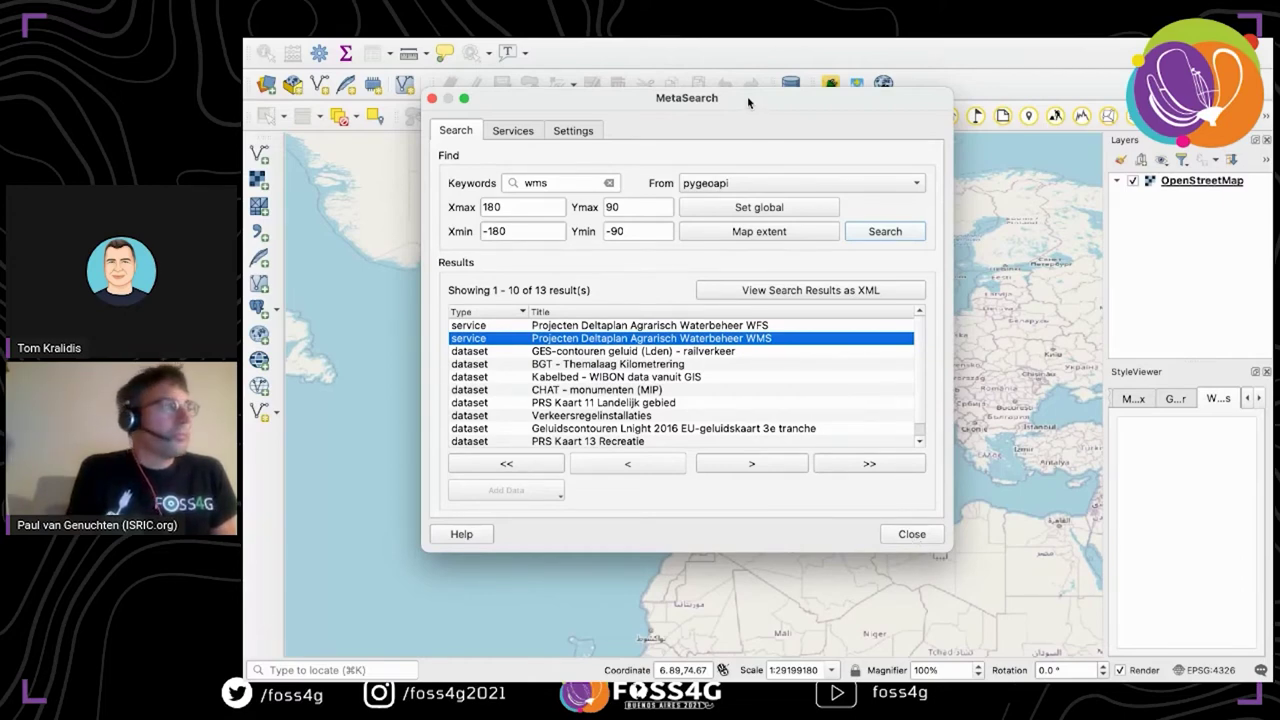
{"action": "left_click_drag", "start_coordinate": [748, 98], "coordinate": [801, 168]}
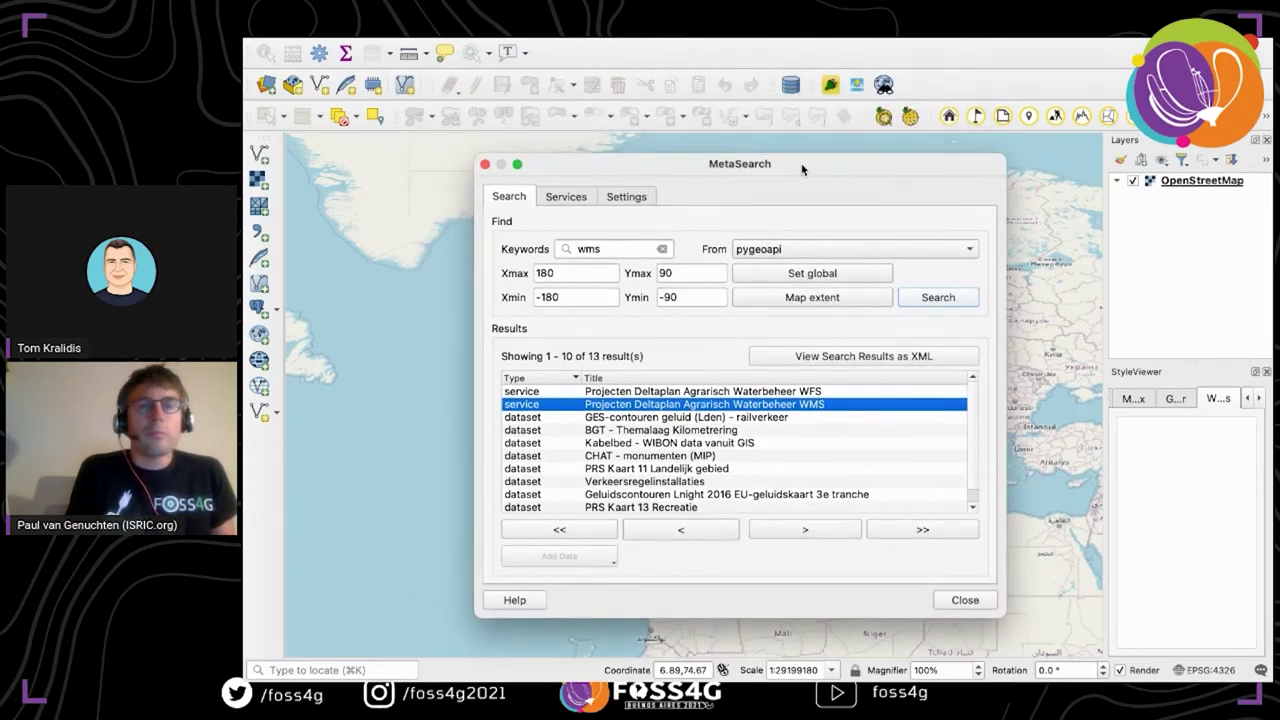
- Look through the saved catalogue services again and open an empty definition for a new catalogue service
{"action": "left_click", "coordinate": [560, 196]}
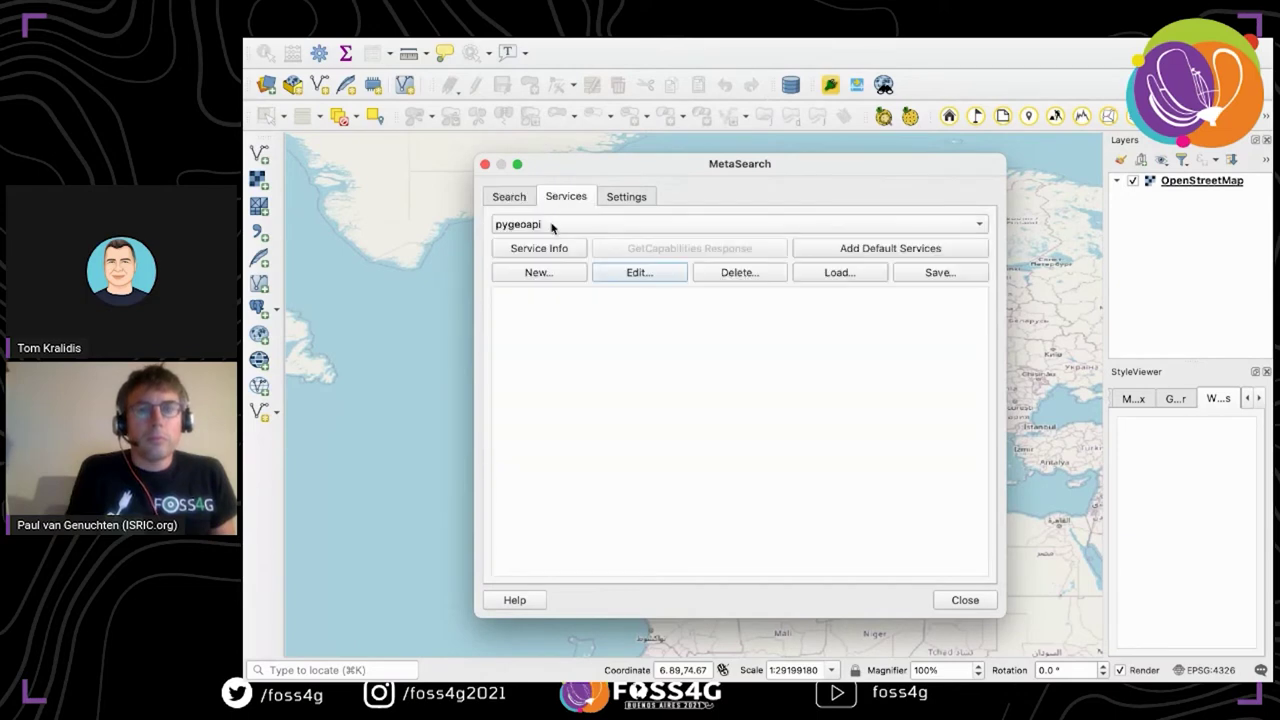
{"action": "left_click", "coordinate": [551, 226]}
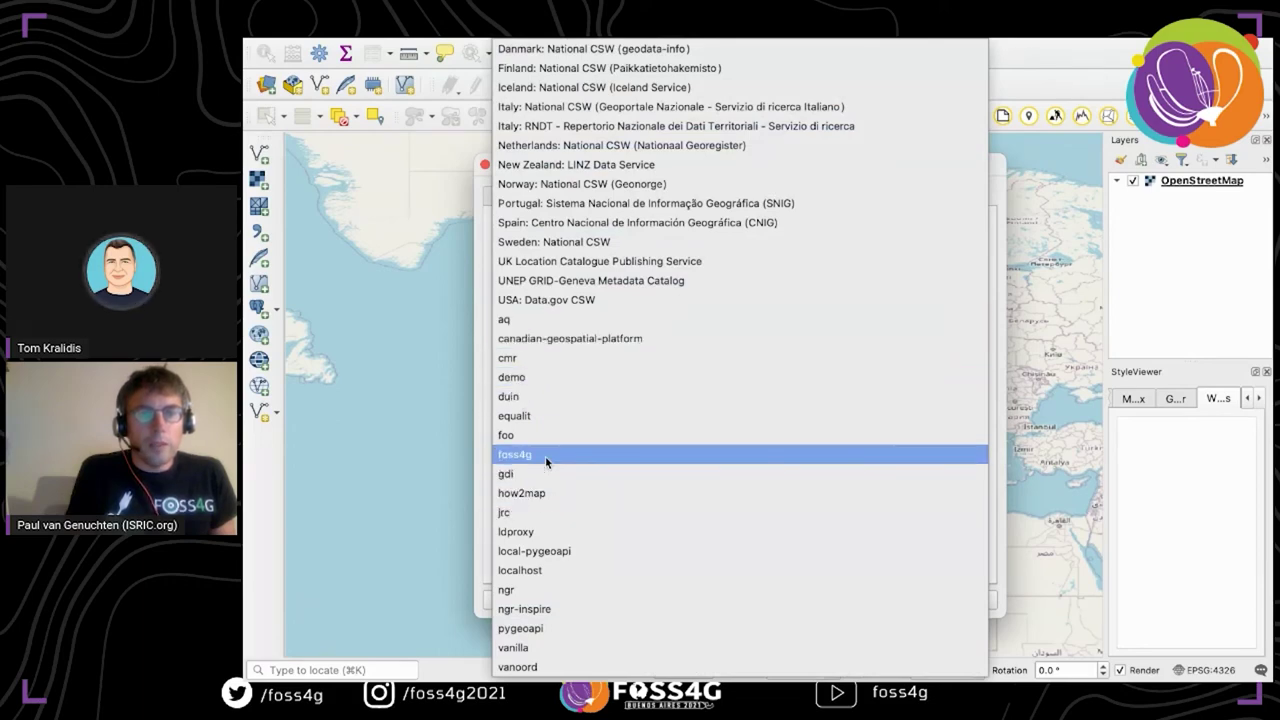
{"action": "left_click", "coordinate": [482, 286]}
{"action": "left_click", "coordinate": [573, 273]}
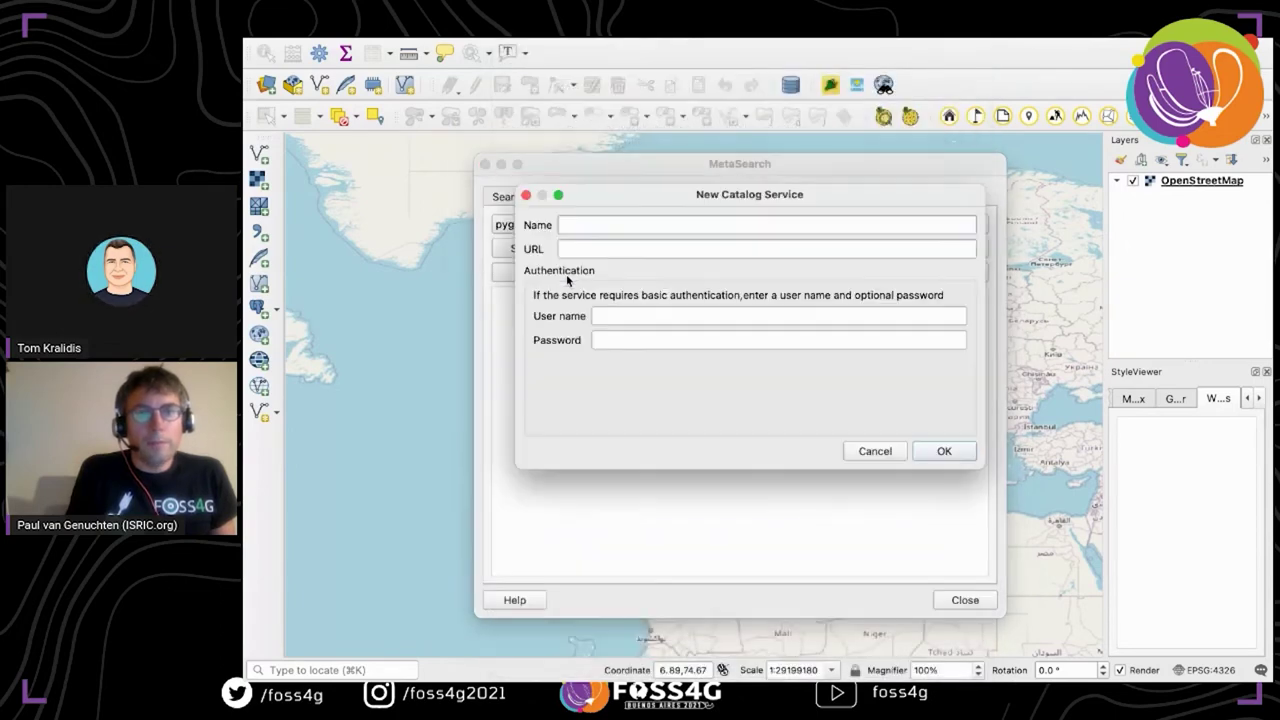
{"action": "left_click", "coordinate": [587, 227]}
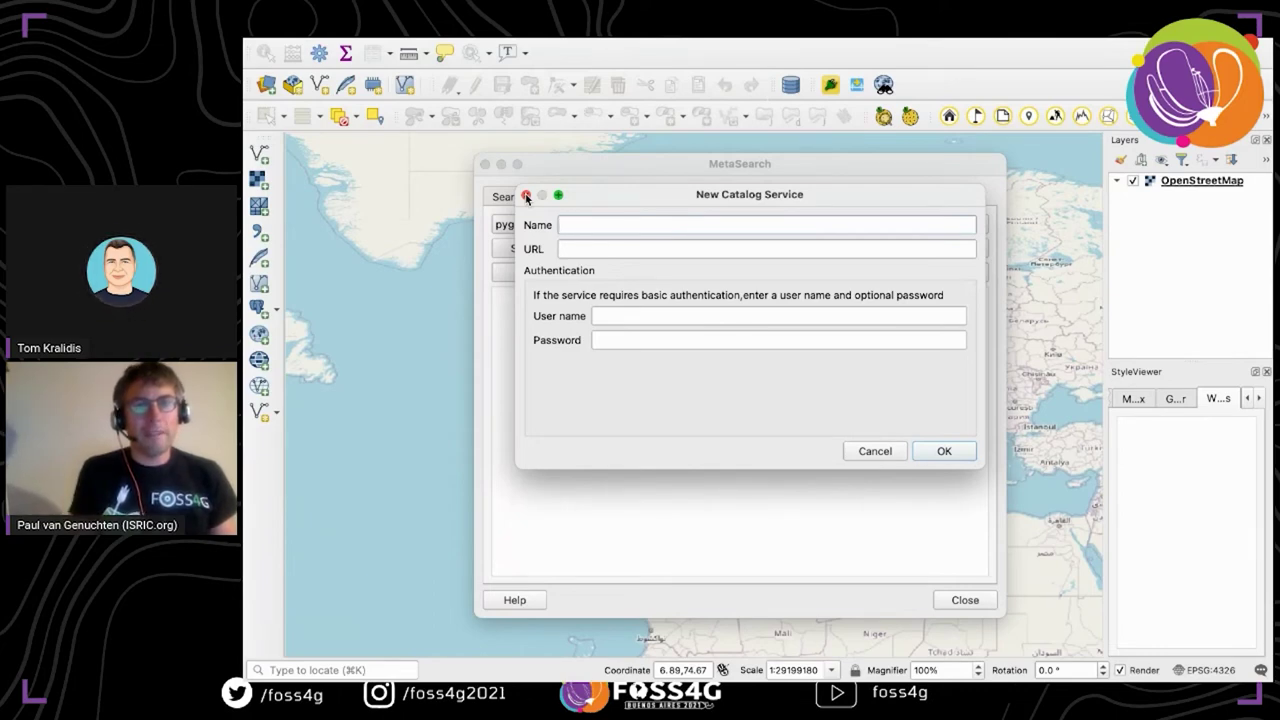
- Dismiss the empty new catalogue service definition without saving it
{"action": "left_click_drag", "start_coordinate": [579, 194], "coordinate": [781, 339]}
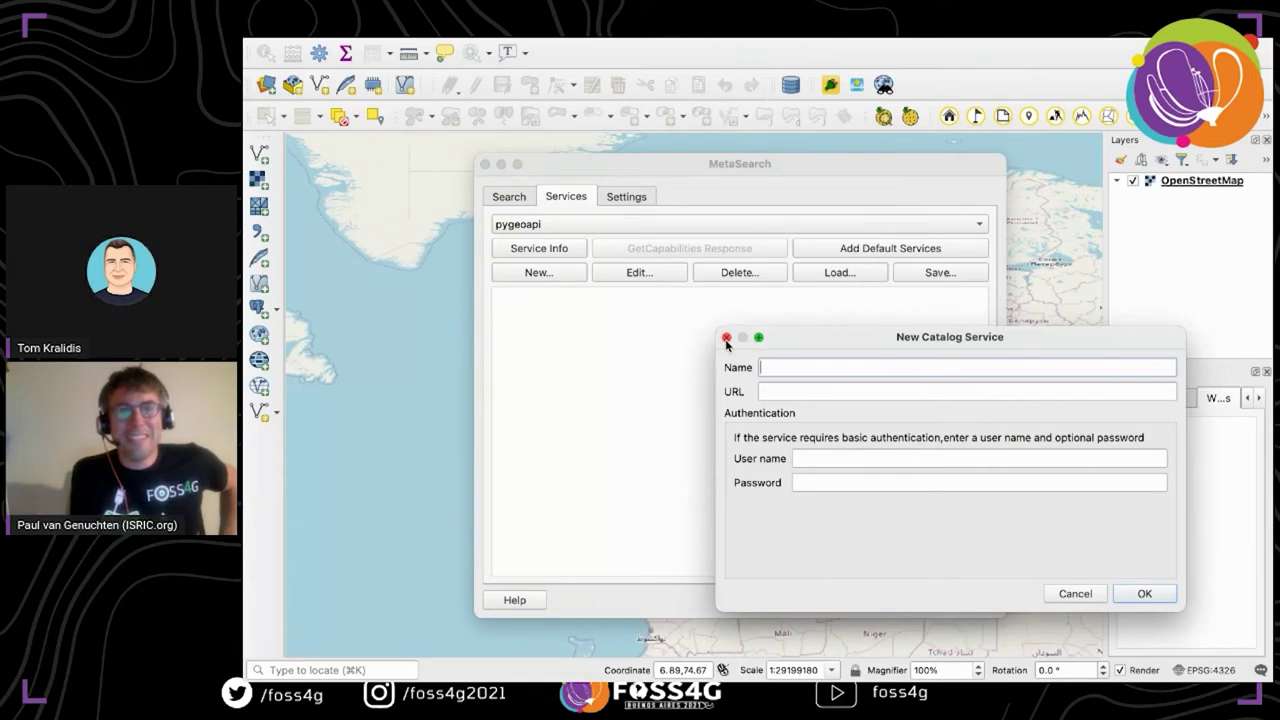
{"action": "left_click_drag", "start_coordinate": [808, 334], "coordinate": [680, 306]}
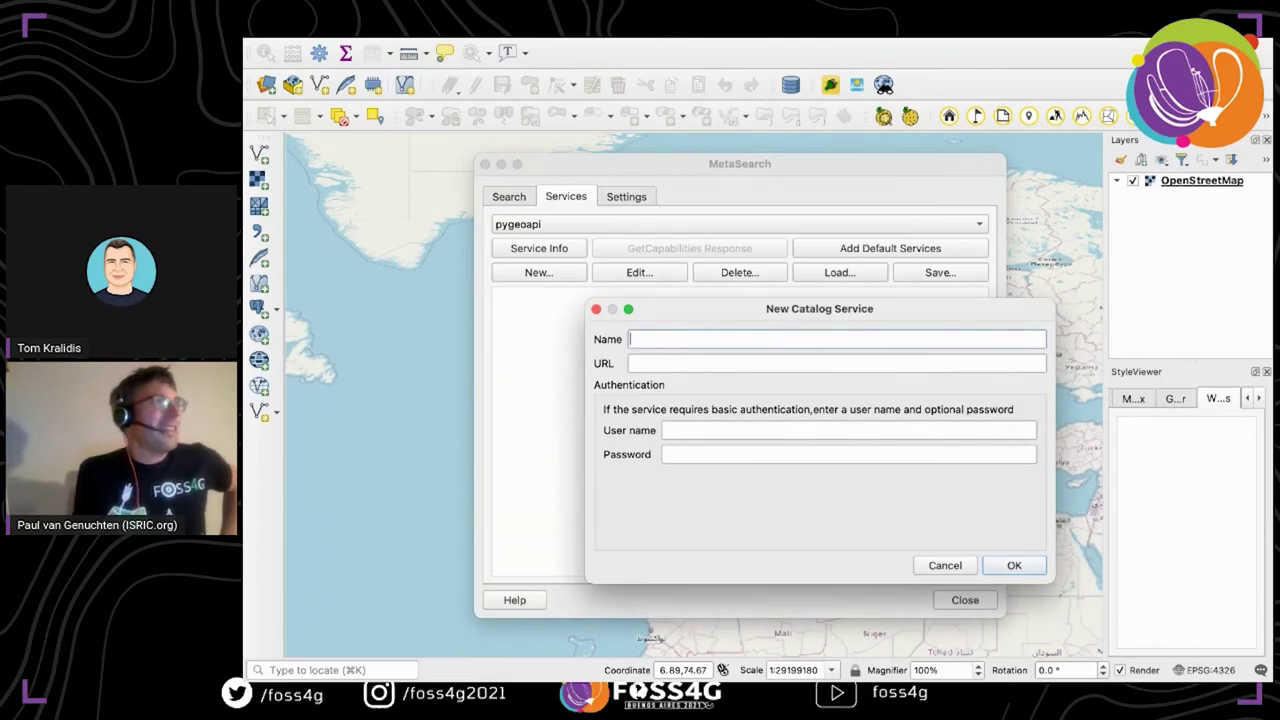
{"action": "key", "text": "super+Tab"}
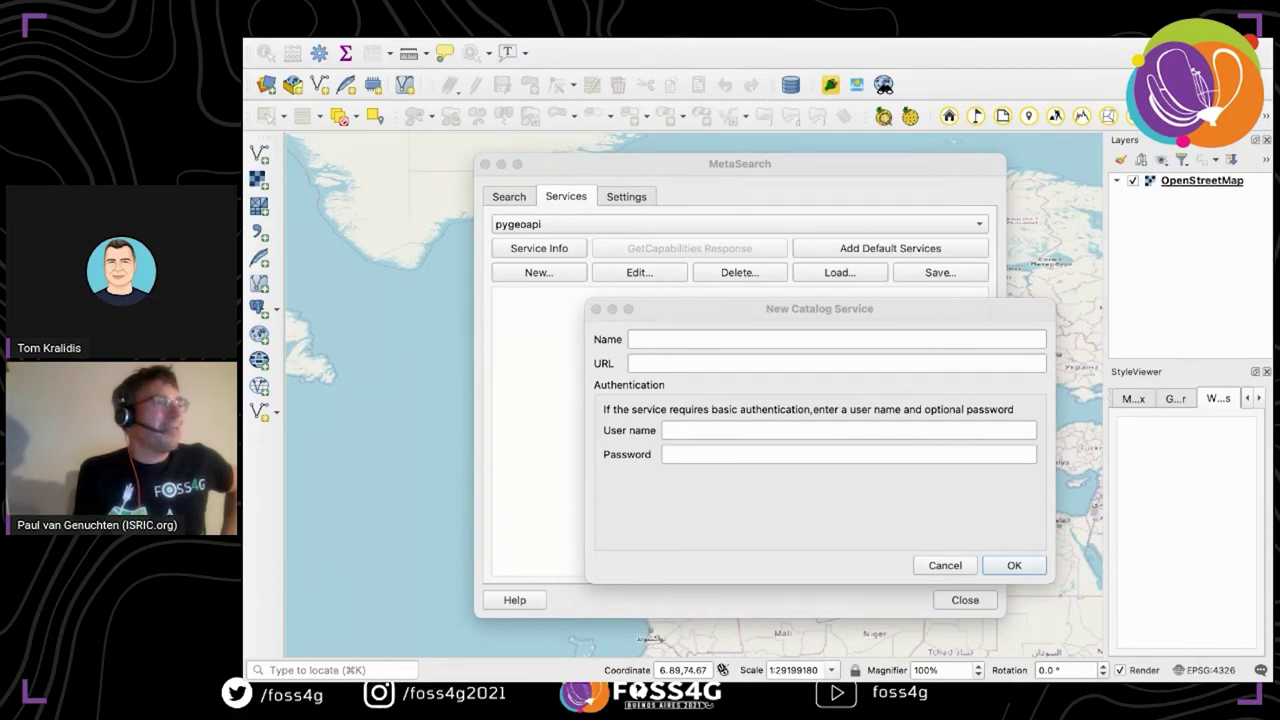
{"action": "left_click", "coordinate": [596, 310]}
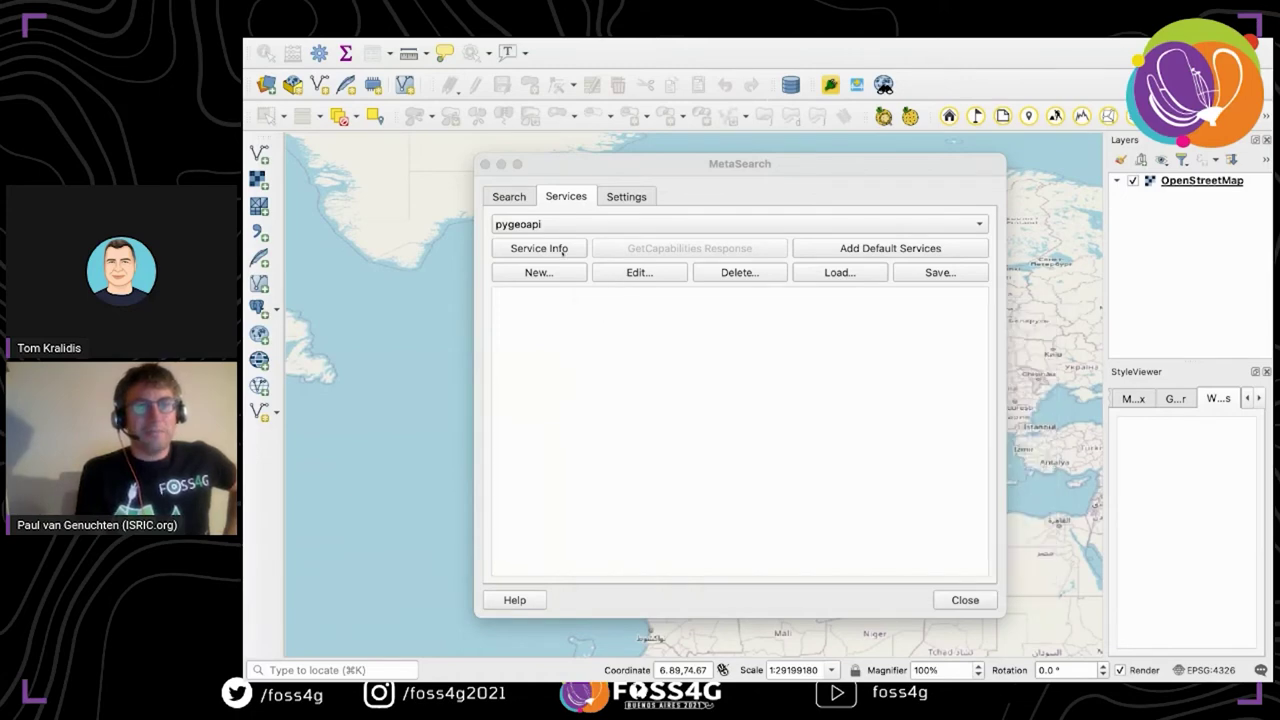
- Retrieve the service information of the pygeoapi catalogue, read through its conformance links and close MetaSearch
{"action": "left_click", "coordinate": [563, 252]}
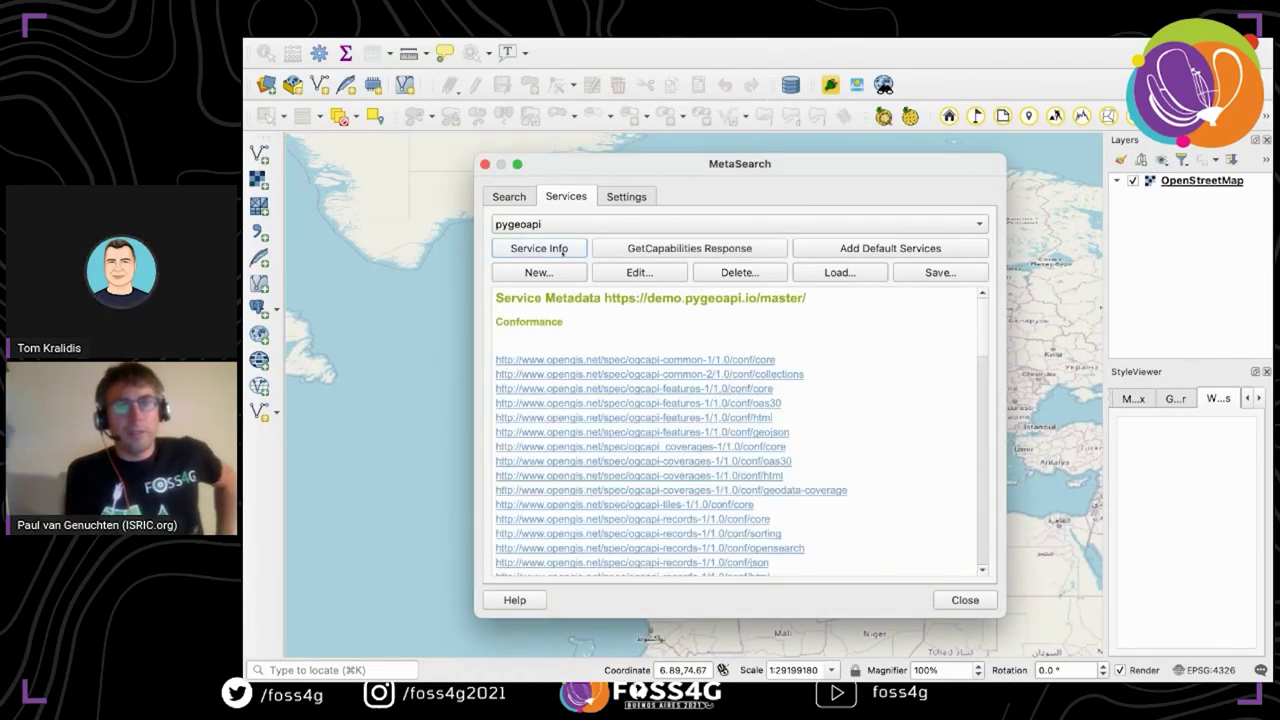
{"action": "scroll", "coordinate": [979, 366], "scroll_direction": "down", "scroll_amount": 3}
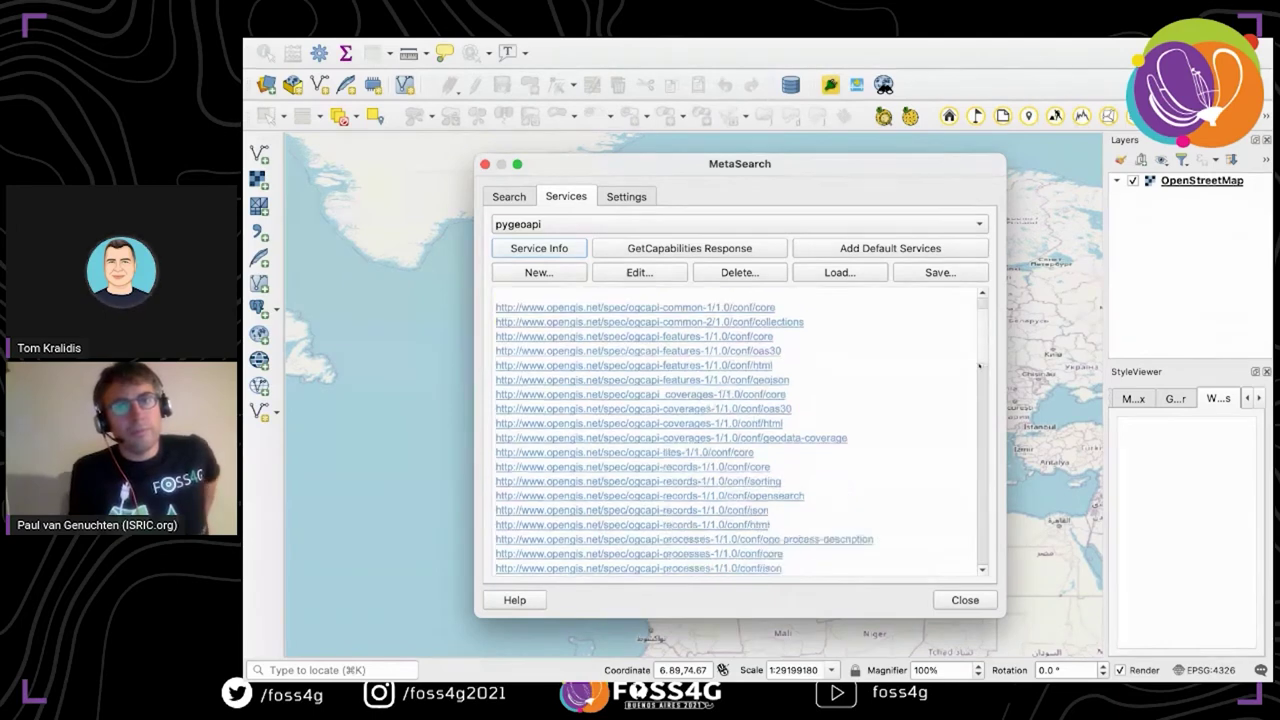
{"action": "left_click_drag", "start_coordinate": [979, 366], "coordinate": [985, 330]}
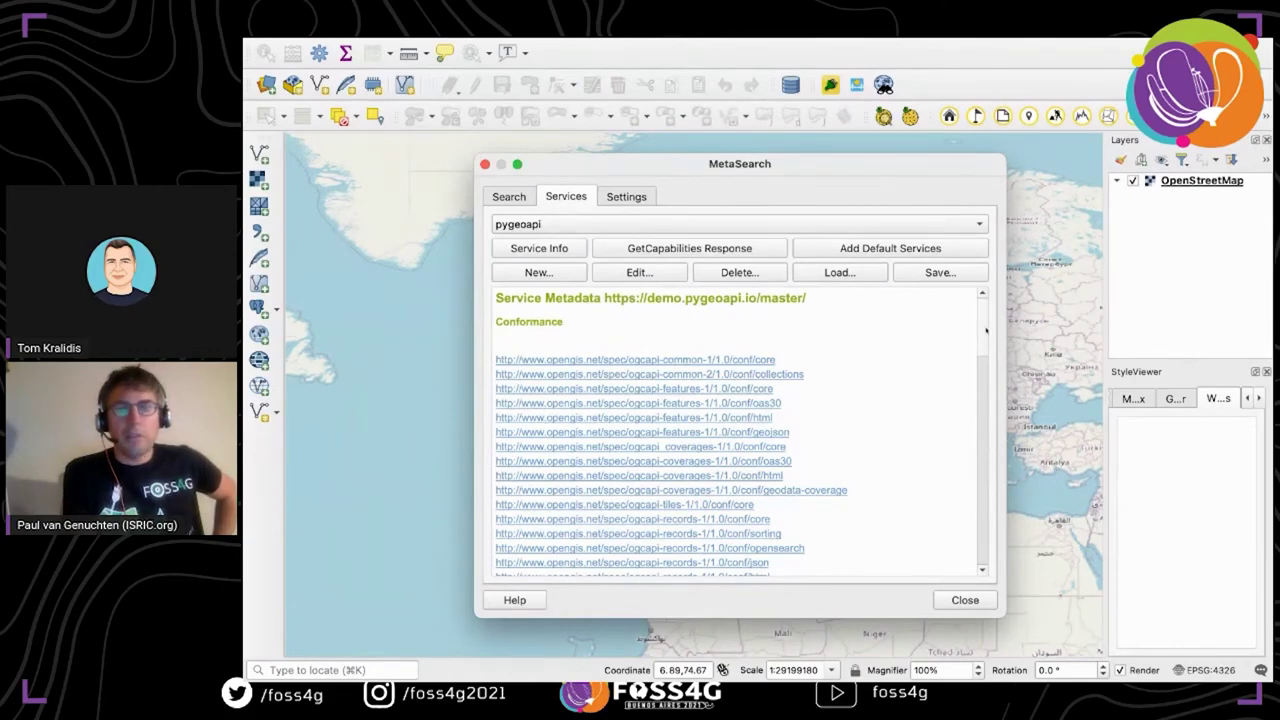
{"action": "scroll", "coordinate": [986, 330], "scroll_direction": "down", "scroll_amount": 3}
{"action": "scroll", "coordinate": [981, 326], "scroll_direction": "up", "scroll_amount": 3}
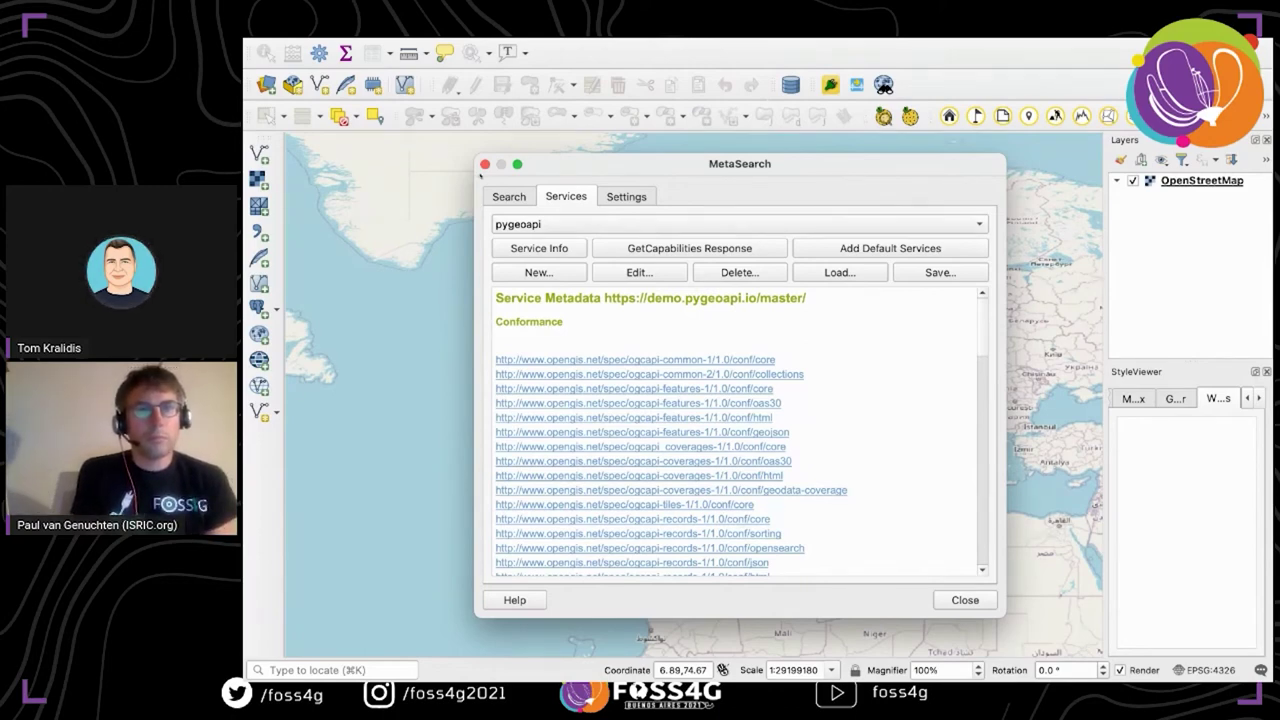
{"action": "left_click", "coordinate": [484, 164]}
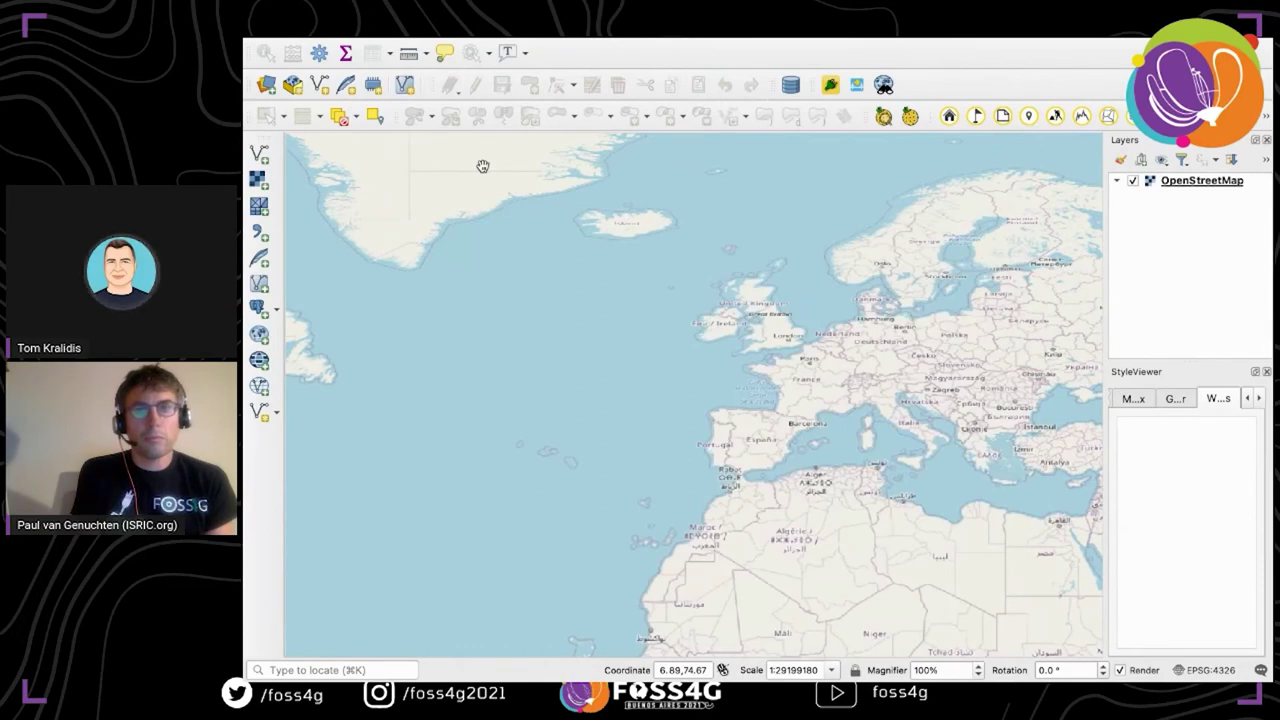
- Reopen MetaSearch, choose the Netherlands: National CSW (Nationaal Georegister) service and search it for "bennekom"
{"action": "left_click", "coordinate": [883, 86]}
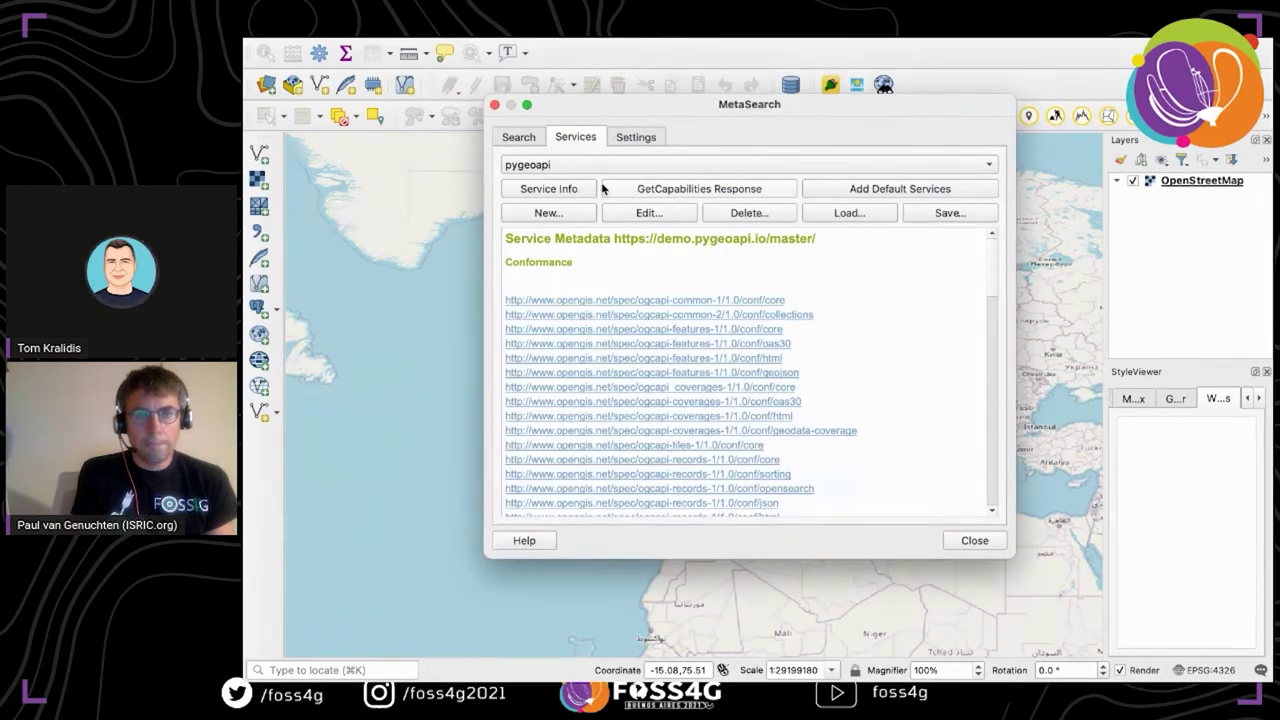
{"action": "left_click", "coordinate": [560, 162]}
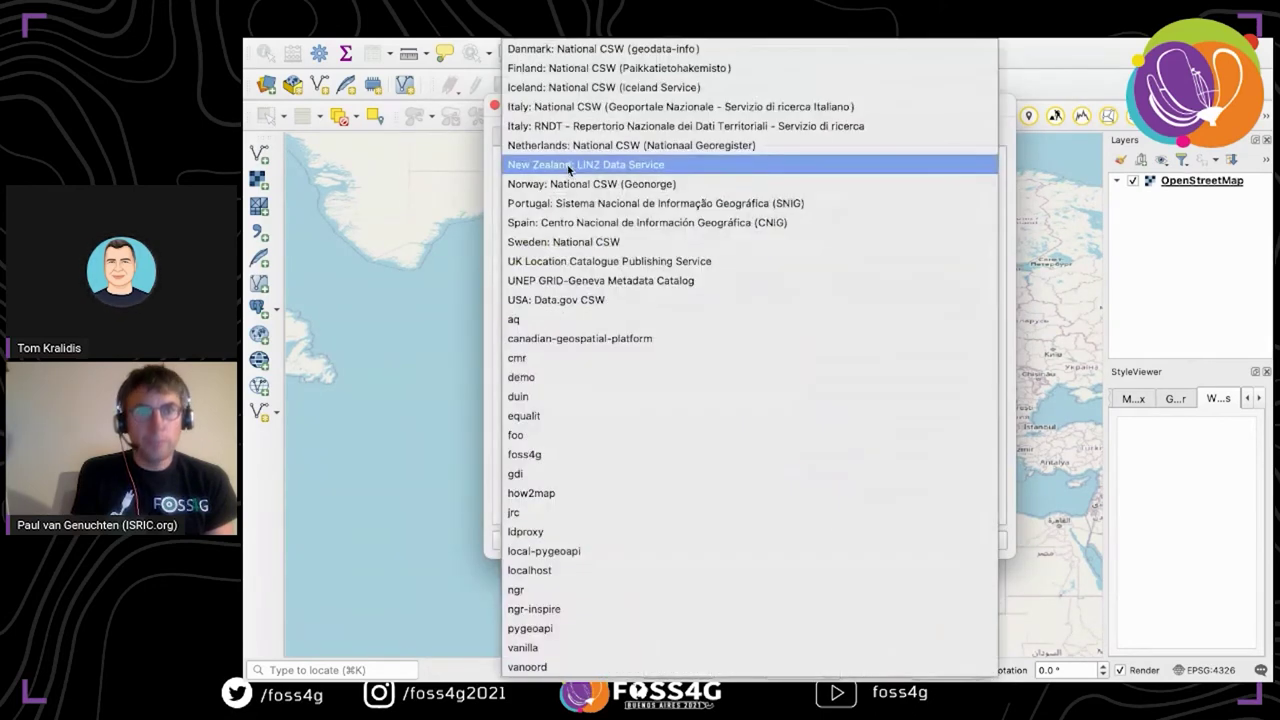
{"action": "left_click", "coordinate": [577, 148]}
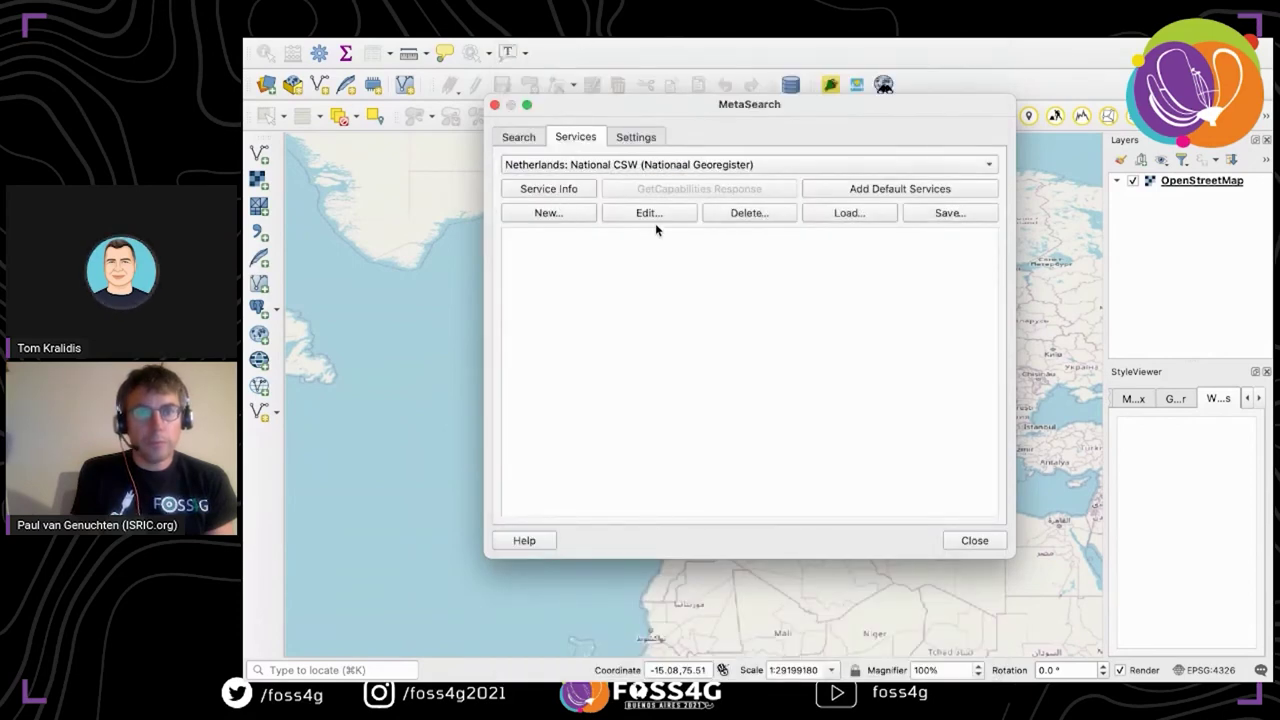
{"action": "left_click", "coordinate": [522, 137]}
{"action": "double_click", "coordinate": [600, 190]}
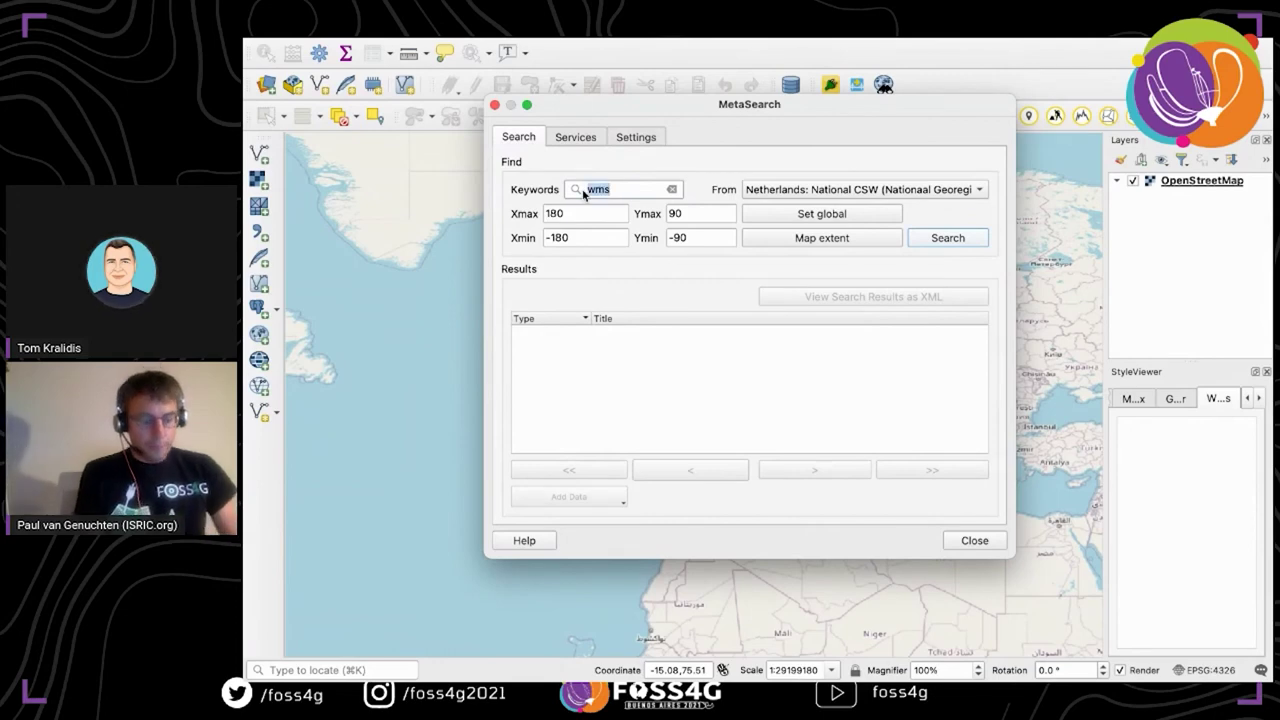
{"action": "type", "text": "bennekom"}
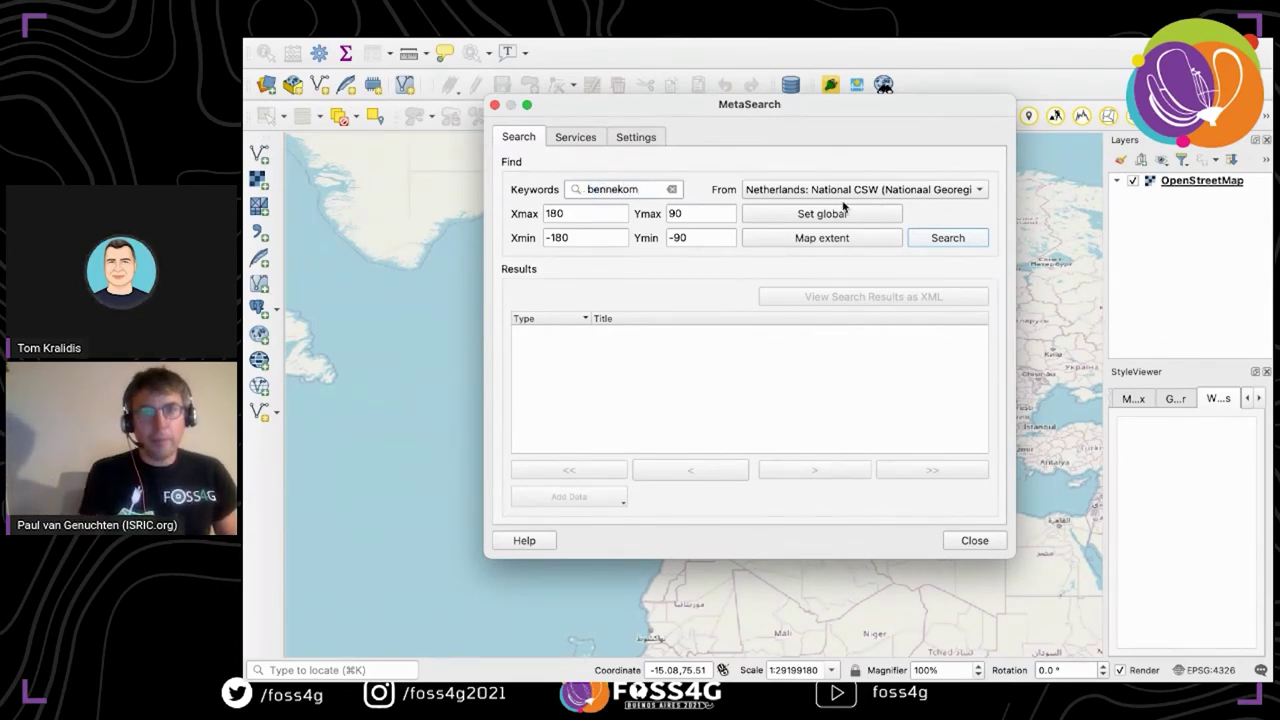
{"action": "left_click", "coordinate": [955, 245]}
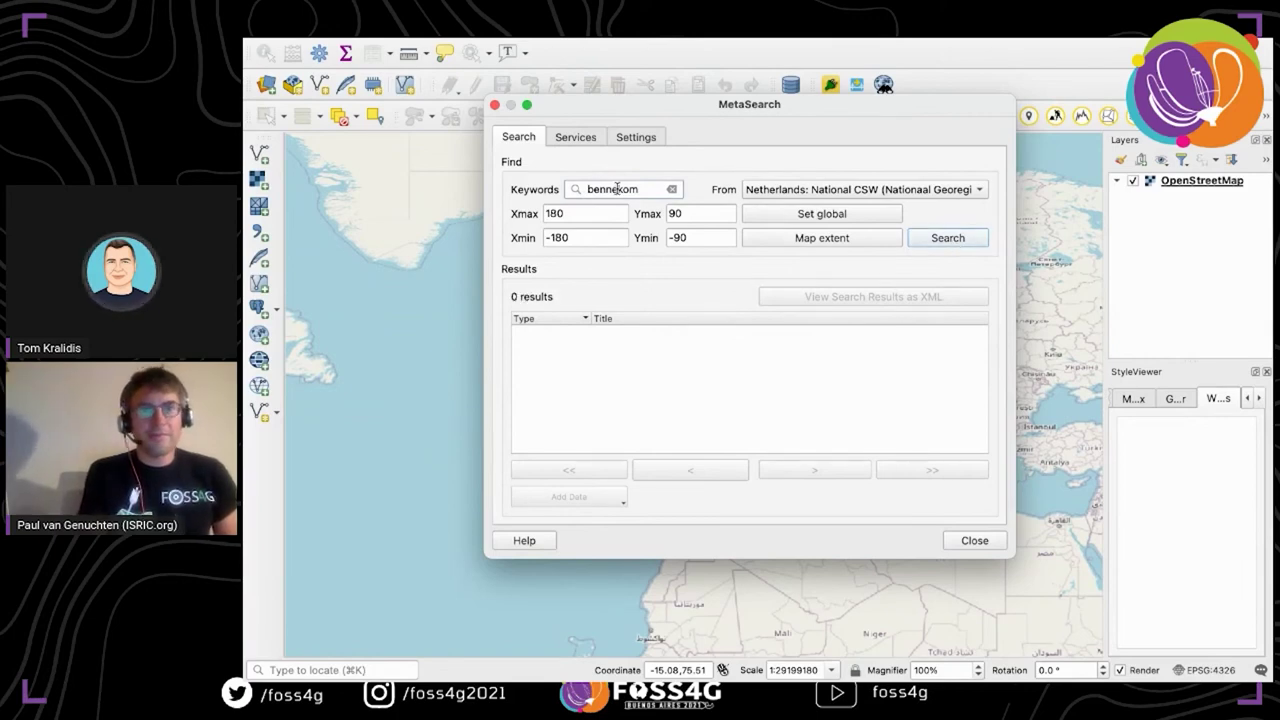
- Search the Nationaal Georegister for "wms" and select the Habitatrichtlijn verspreiding van typen WMS record before closing MetaSearch
{"action": "left_click_drag", "start_coordinate": [655, 190], "coordinate": [467, 180]}
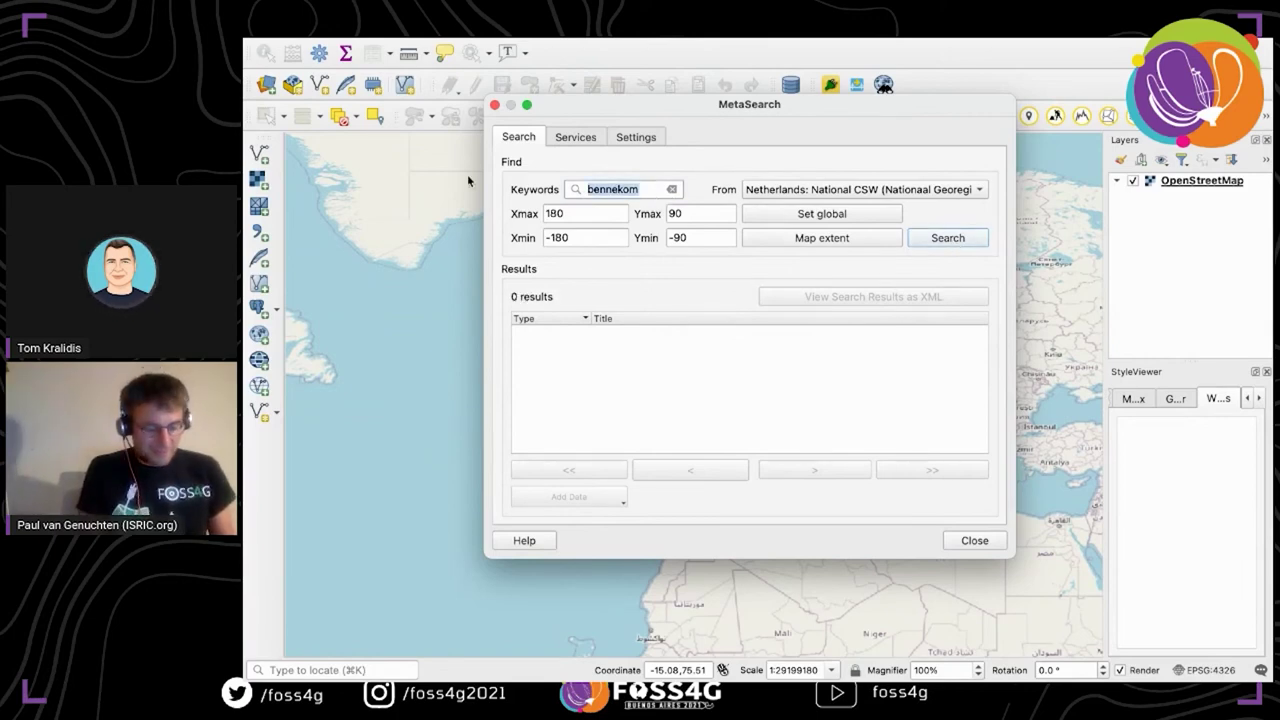
{"action": "type", "text": "wms"}
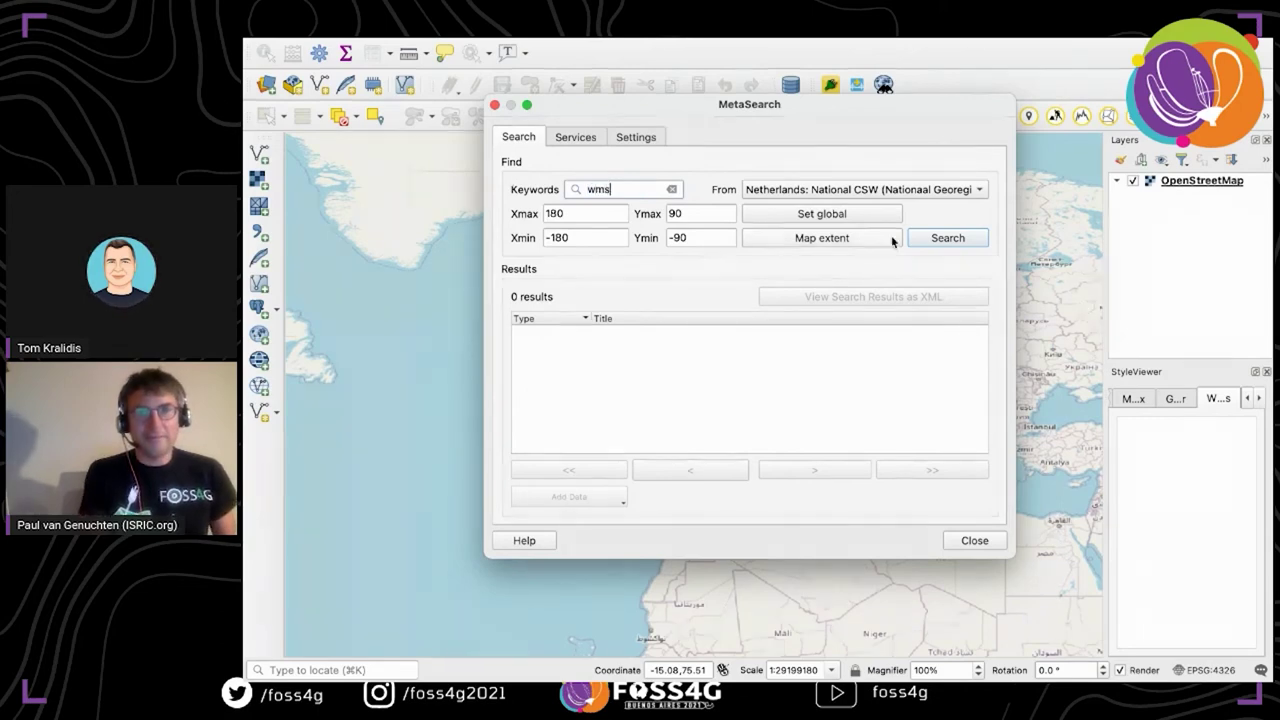
{"action": "left_click", "coordinate": [928, 240]}
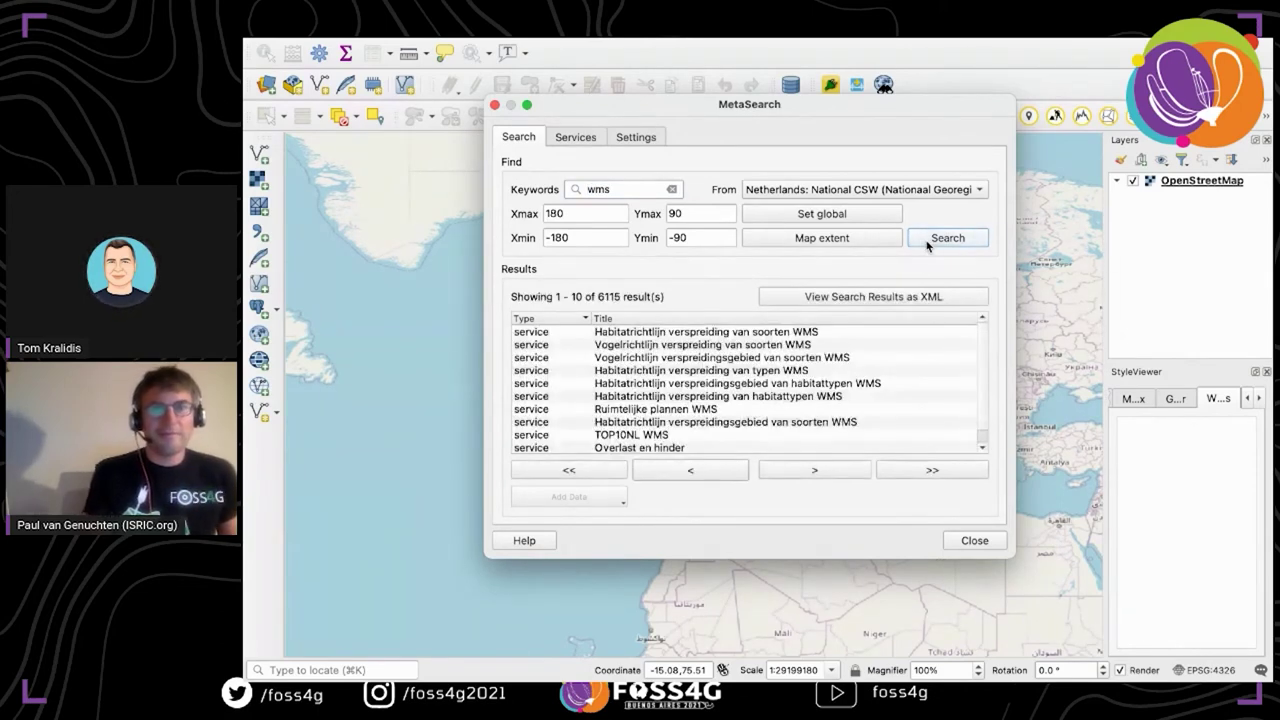
{"action": "left_click", "coordinate": [678, 372]}
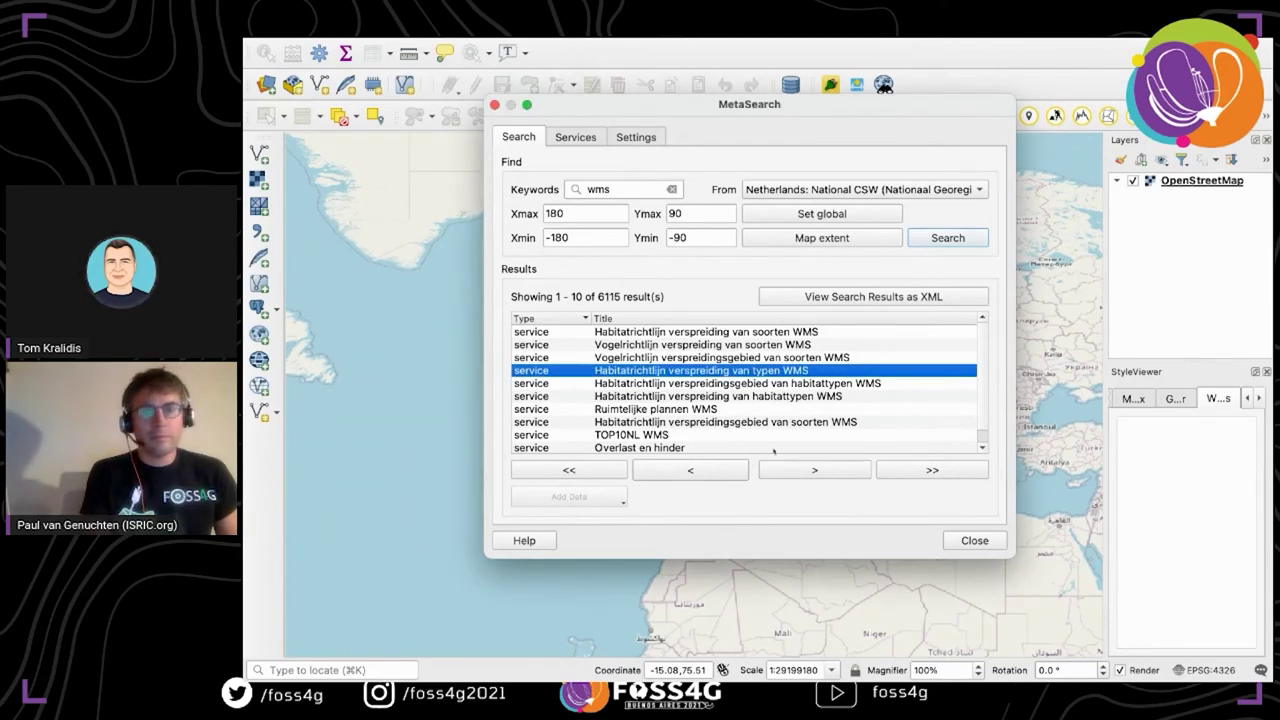
{"action": "scroll", "coordinate": [984, 413], "scroll_direction": "down", "scroll_amount": 1}
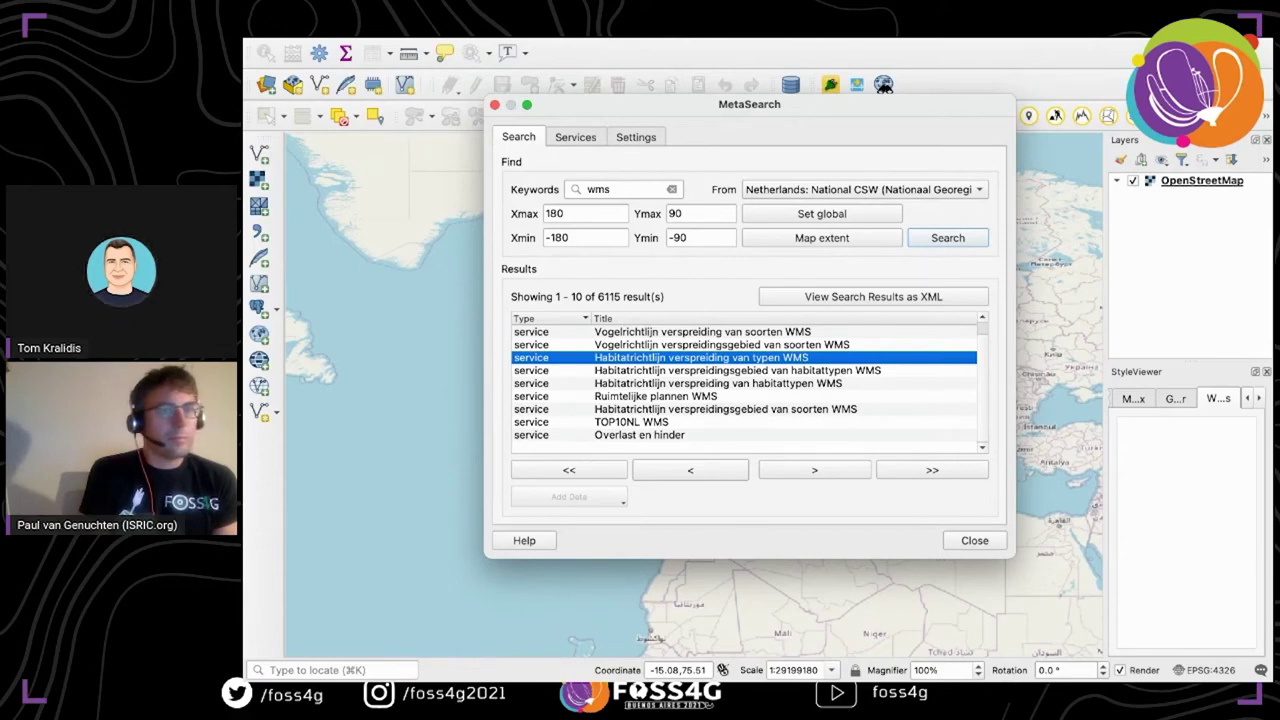
{"action": "left_click", "coordinate": [494, 105]}
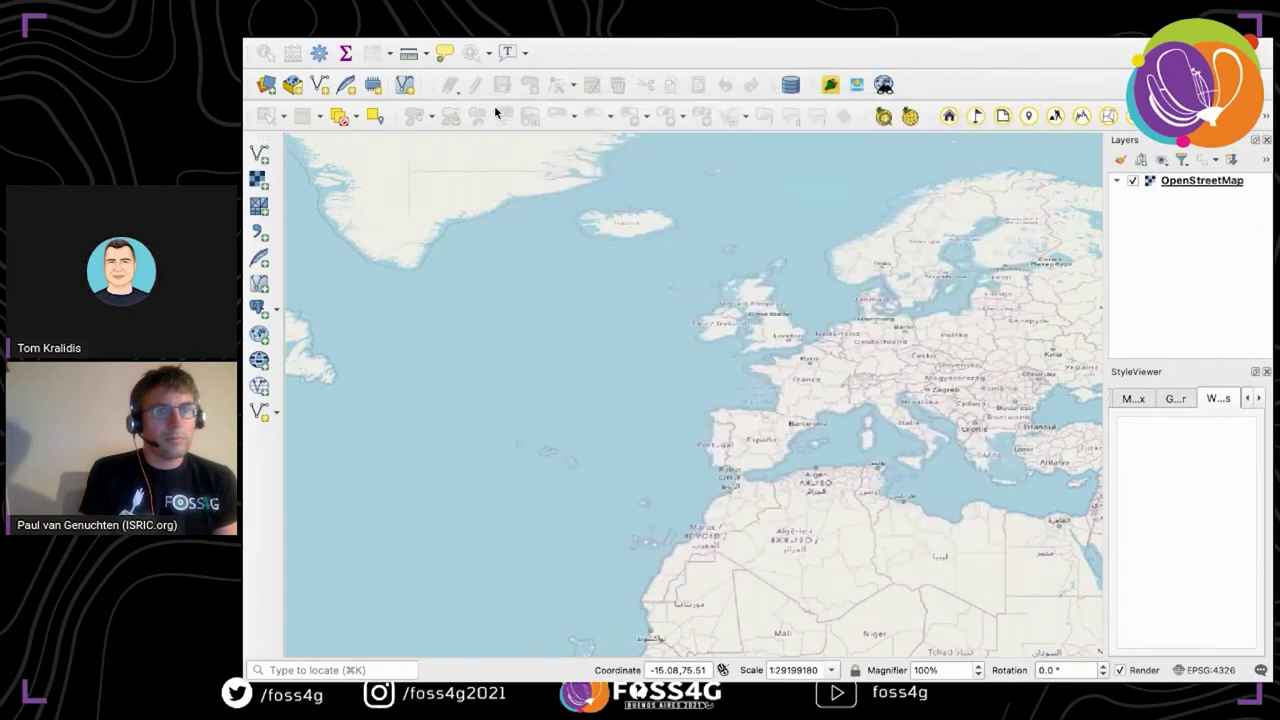